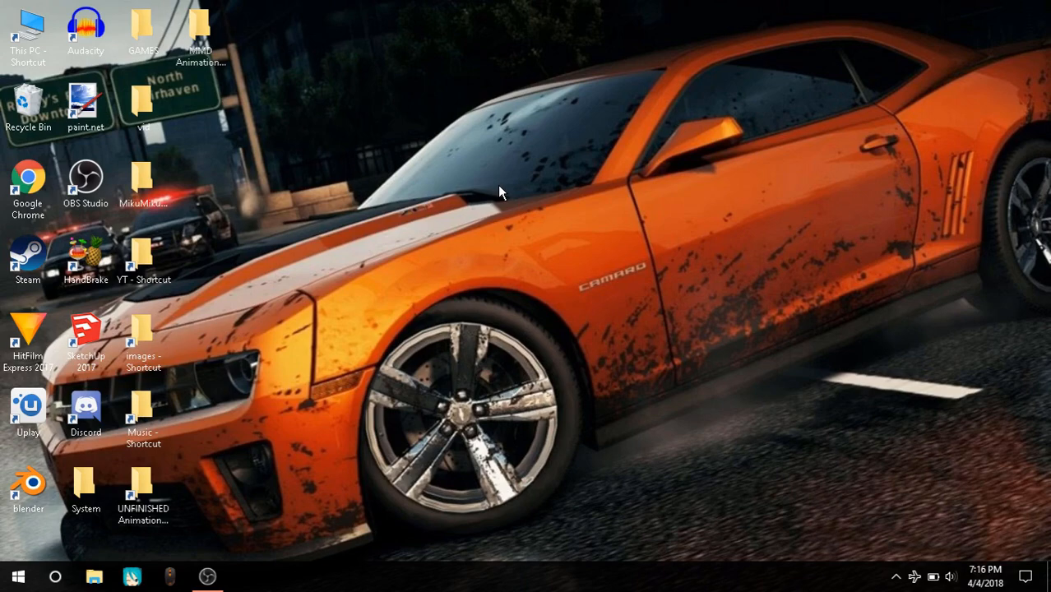
# Launch MikuMikuDance from the MikuMikuDance folder on the desktop and close the folder window
pyautogui.doubleClick(142, 183)
pyautogui.click(284, 280)
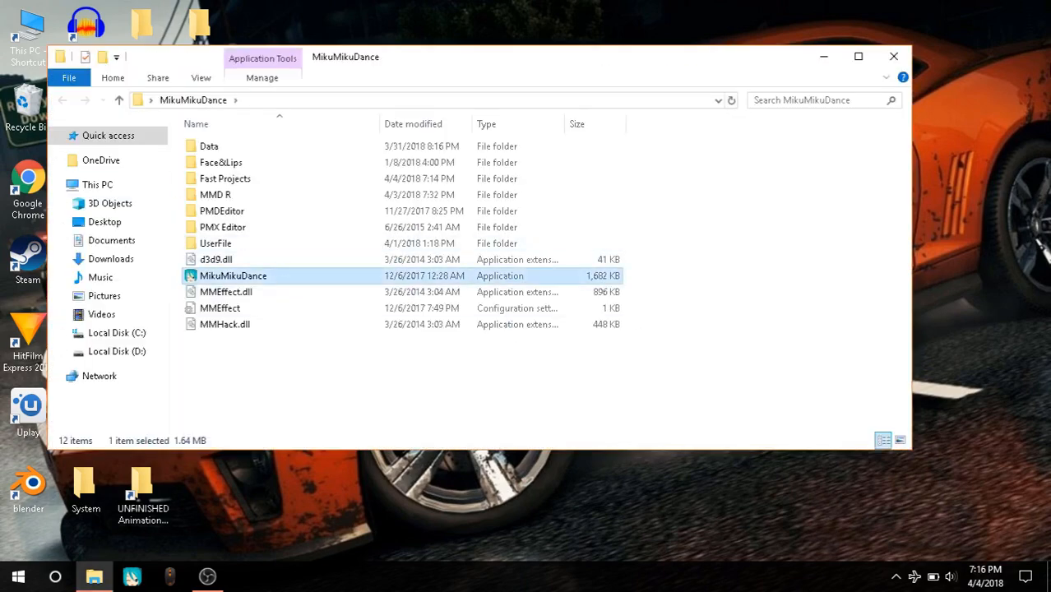
pyautogui.click(894, 55)
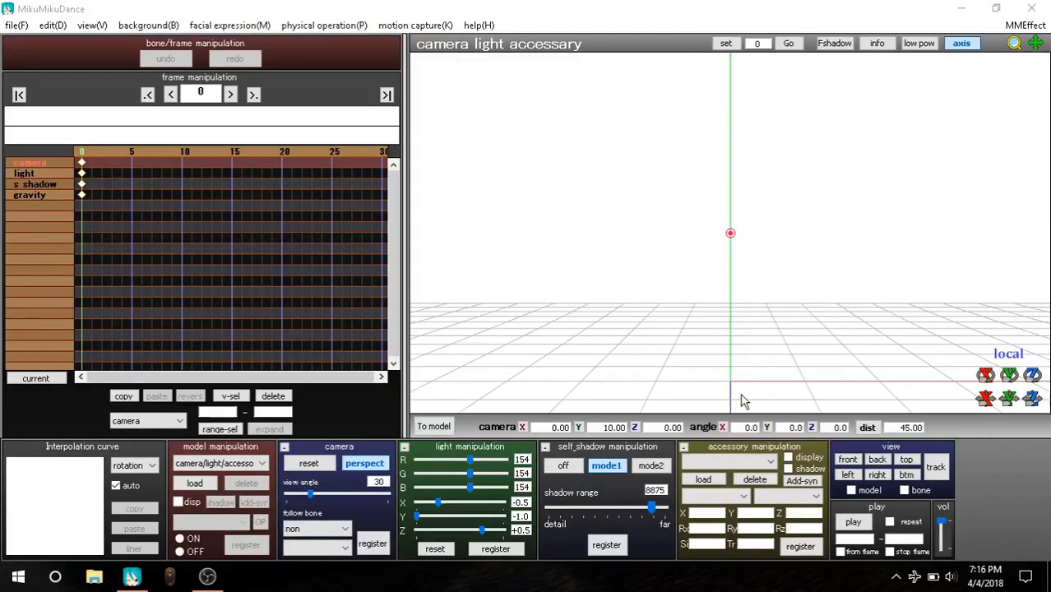
# Load the accessory file stage01.x from the Accessory folder into the scene
pyautogui.click(703, 479)
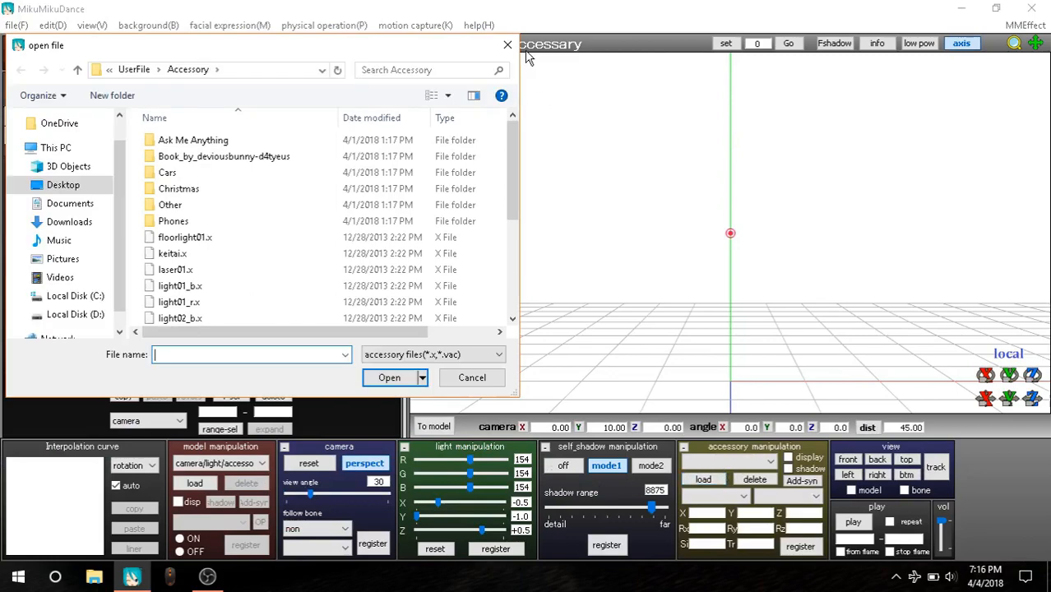
pyautogui.click(508, 45)
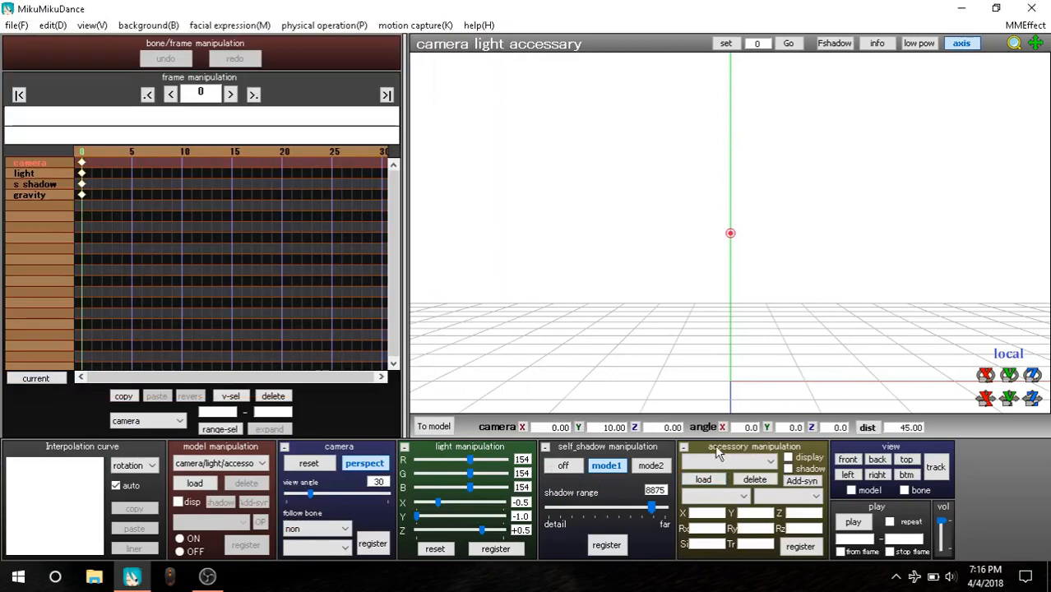
pyautogui.click(702, 479)
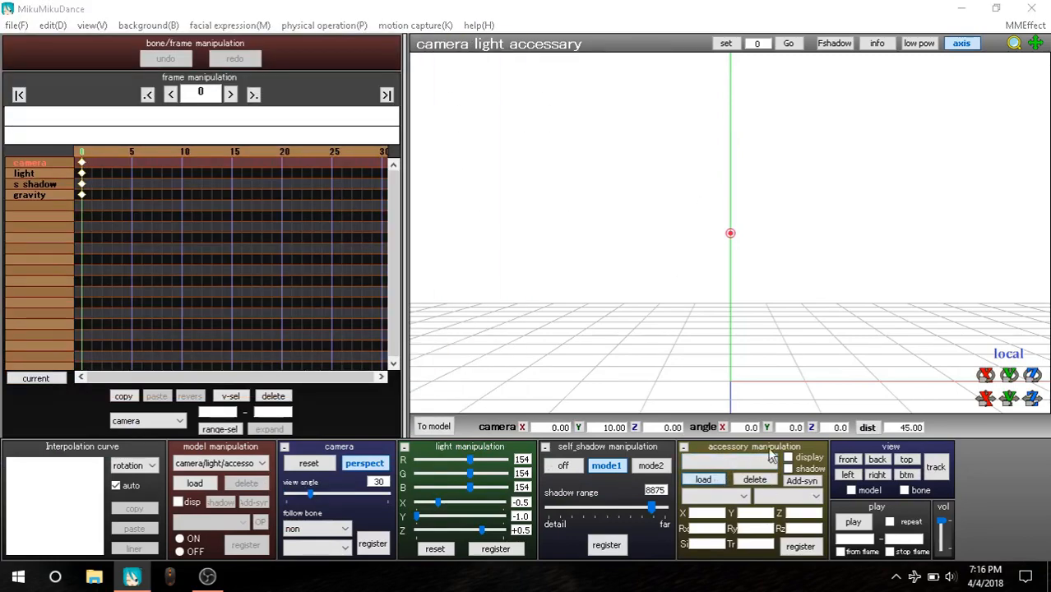
pyautogui.scroll(-4, 325, 156)
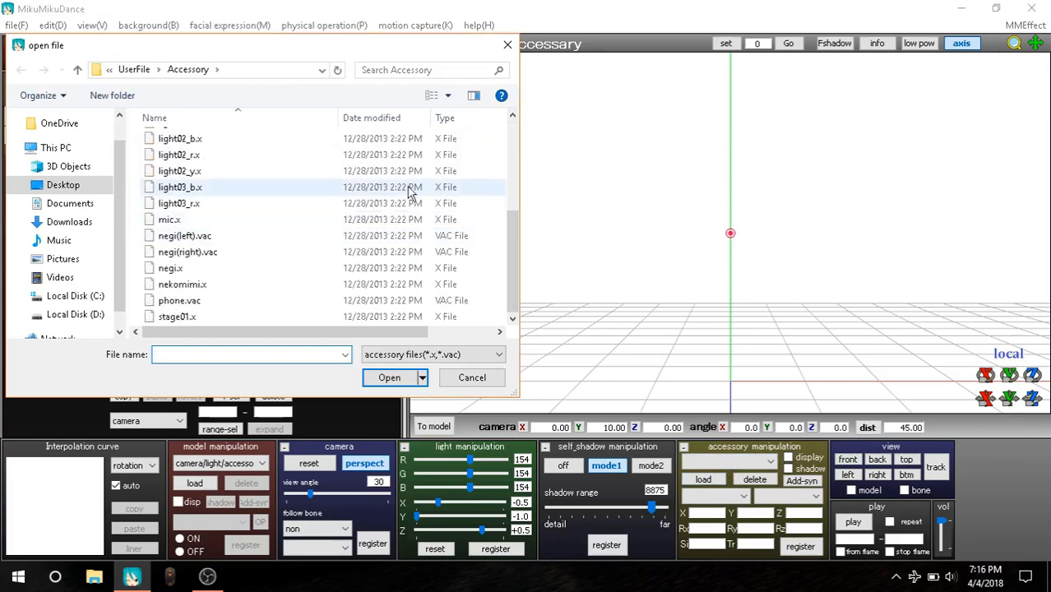
pyautogui.doubleClick(245, 319)
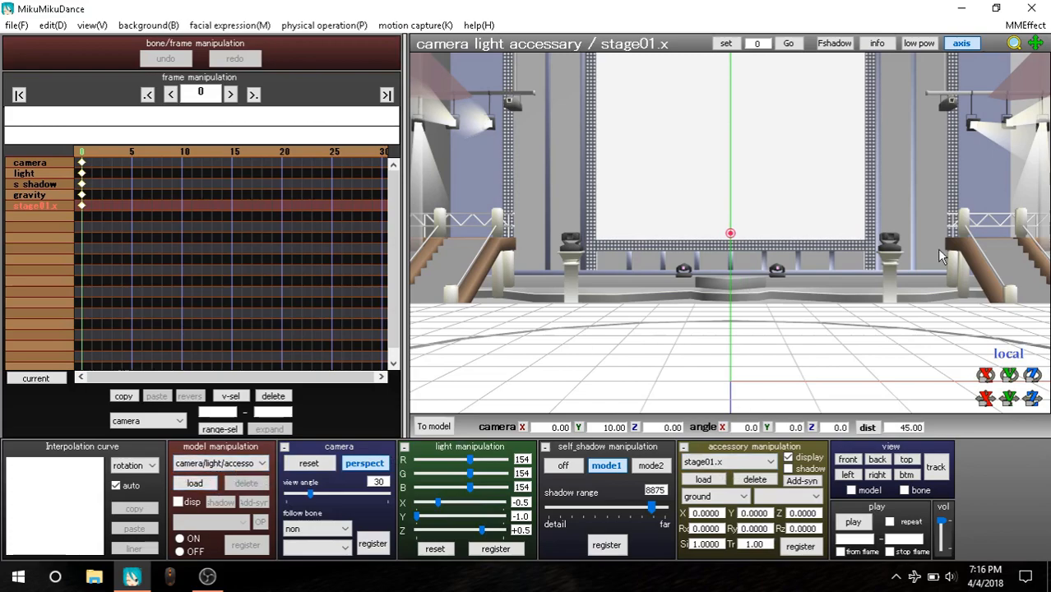
# Load the KAITO ver.1.2 model onto the stage, with the scene in front view
pyautogui.moveTo(941, 256); pyautogui.dragTo(774, 311, button='right')
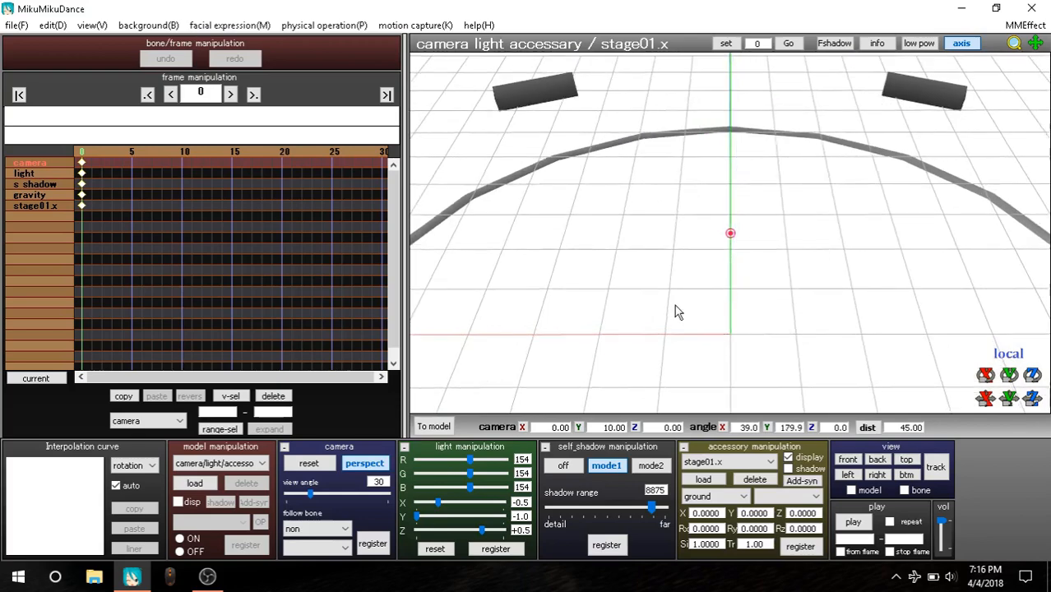
pyautogui.moveTo(674, 311); pyautogui.dragTo(713, 262, button='right')
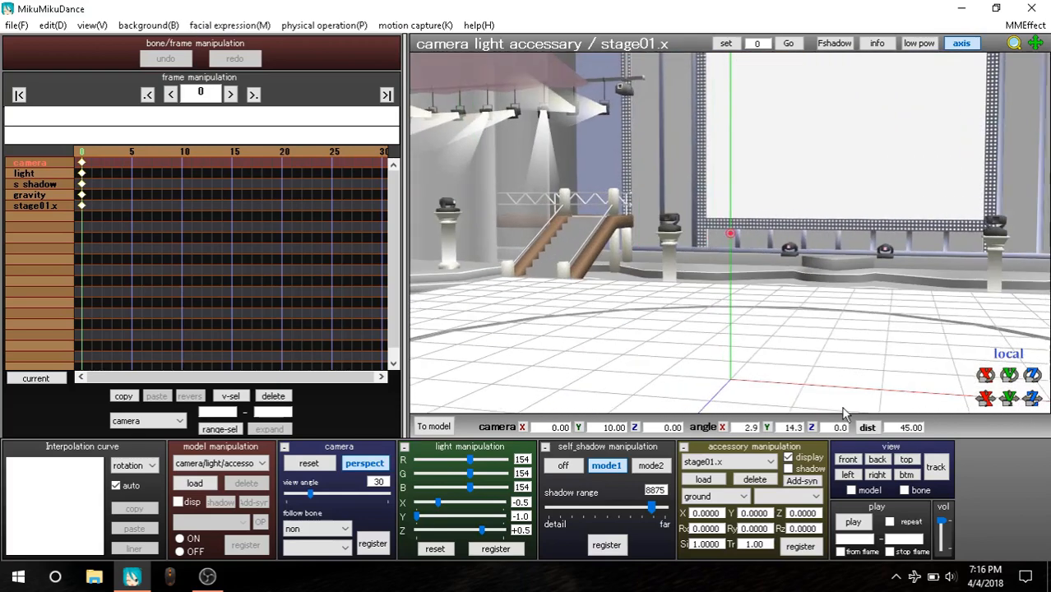
pyautogui.click(852, 461)
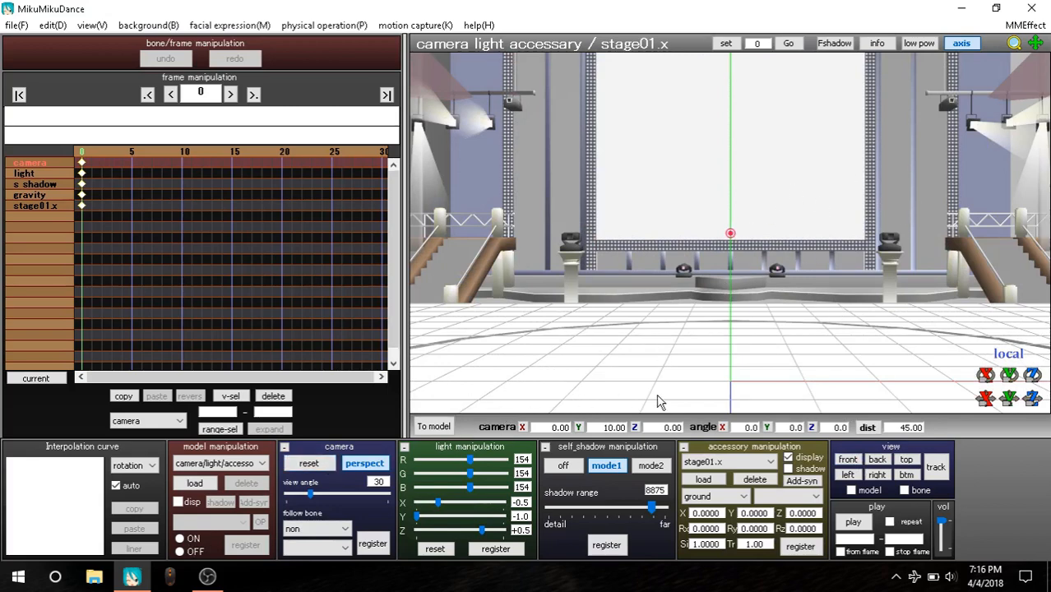
pyautogui.click(194, 482)
pyautogui.click(182, 156)
pyautogui.doubleClick(181, 160)
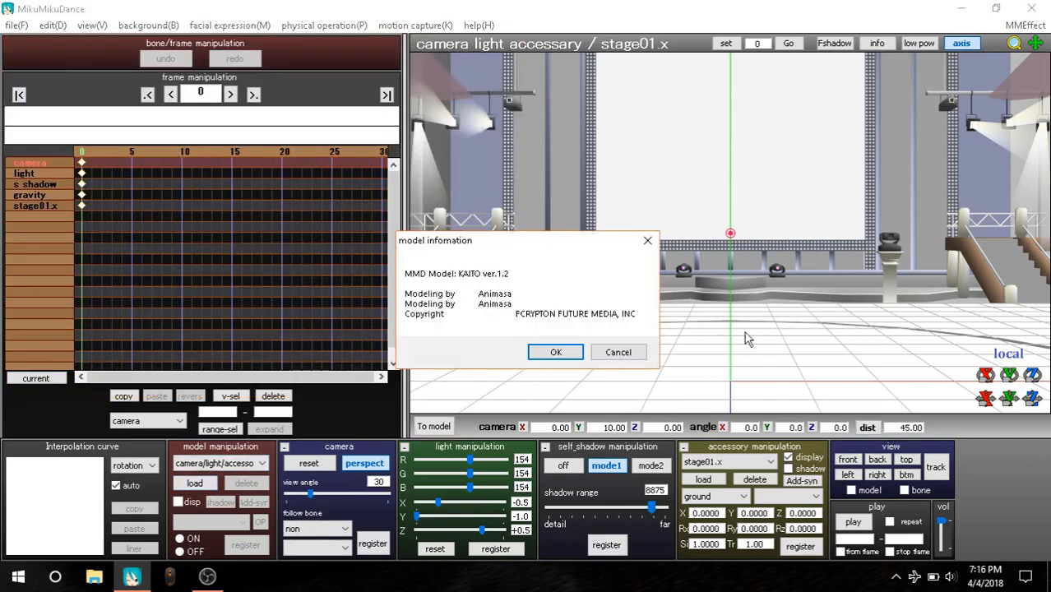
pyautogui.click(559, 351)
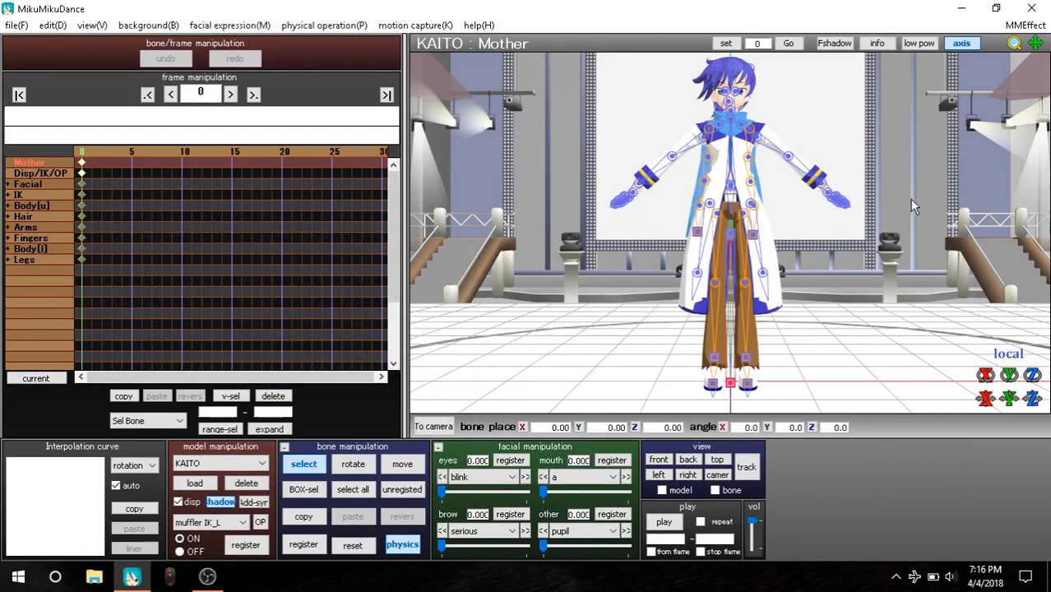
# Examine KAITO's bone structure from the front and back, selecting the scarf bone muffler1_R and the right leg bone
pyautogui.scroll(3, 905, 198)
pyautogui.moveTo(887, 197); pyautogui.dragTo(902, 214, button='right')
pyautogui.moveTo(952, 244); pyautogui.dragTo(919, 223, button='right')
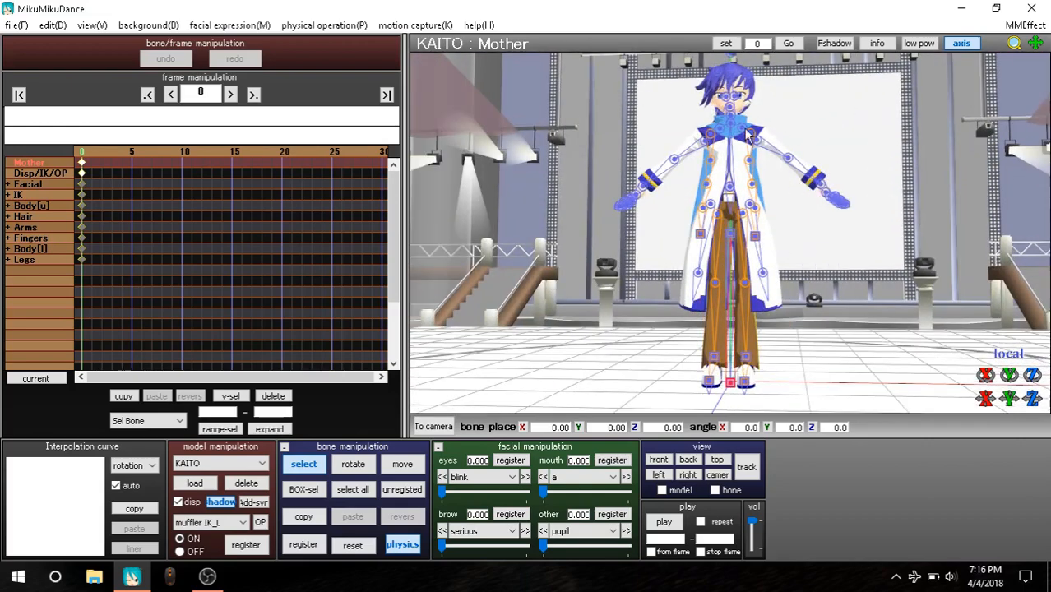
pyautogui.click(710, 138)
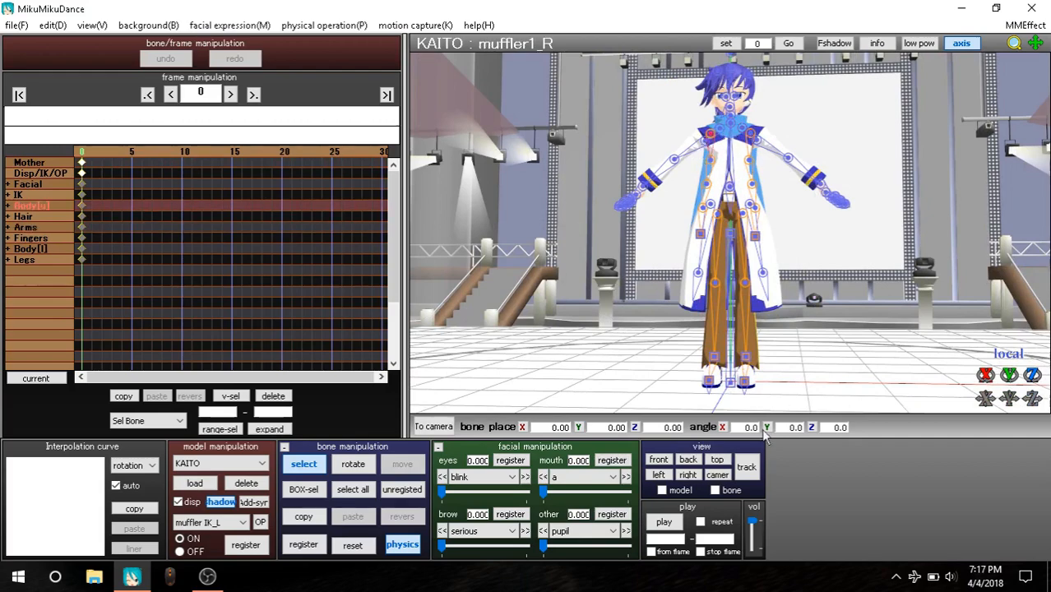
pyautogui.moveTo(714, 260); pyautogui.dragTo(828, 236, button='right')
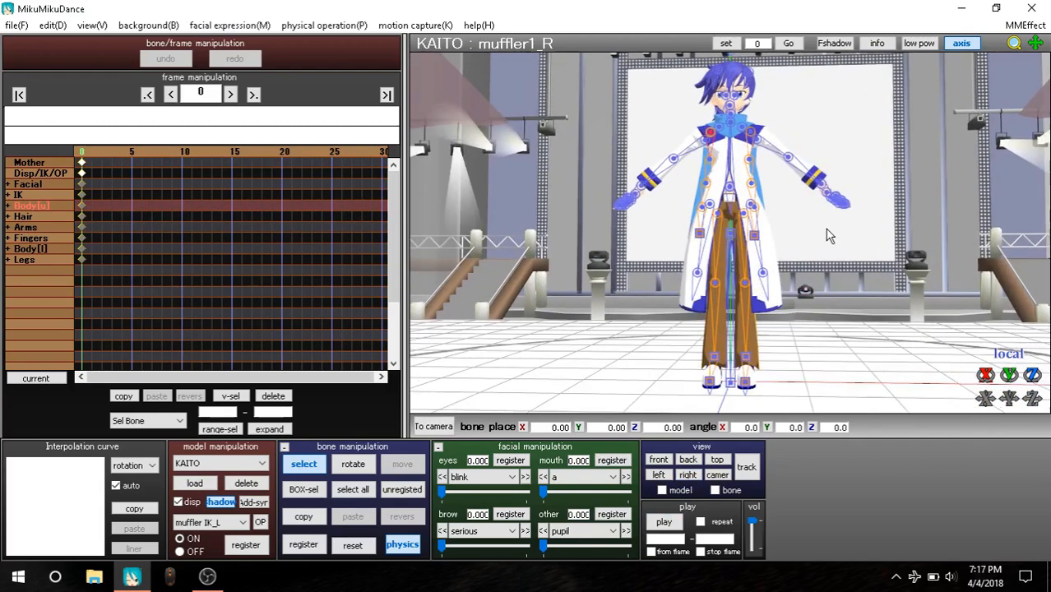
pyautogui.moveTo(878, 204); pyautogui.dragTo(871, 212, button='right')
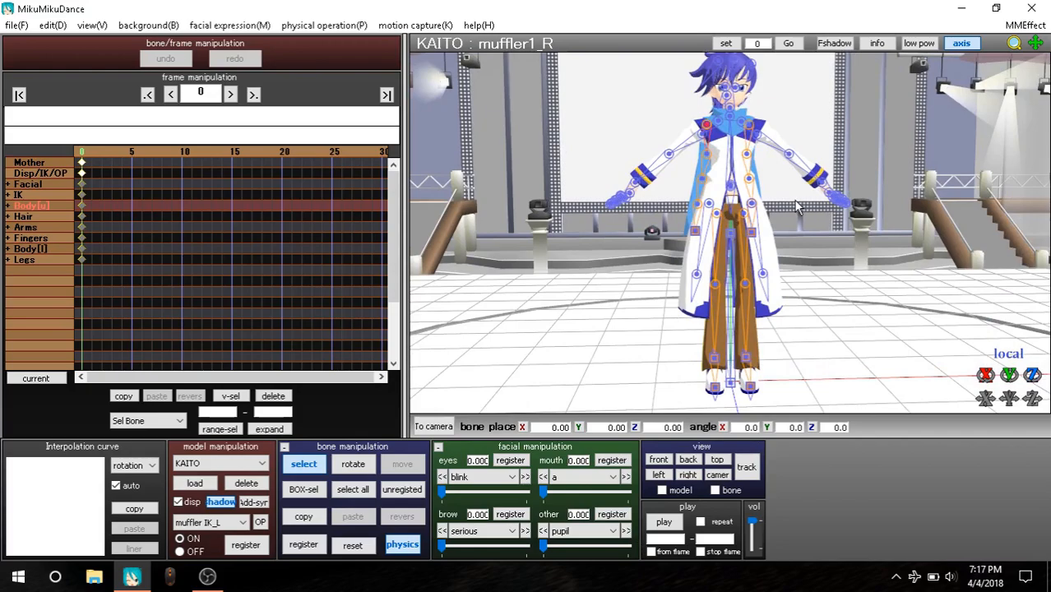
pyautogui.moveTo(771, 205); pyautogui.dragTo(798, 177, button='right')
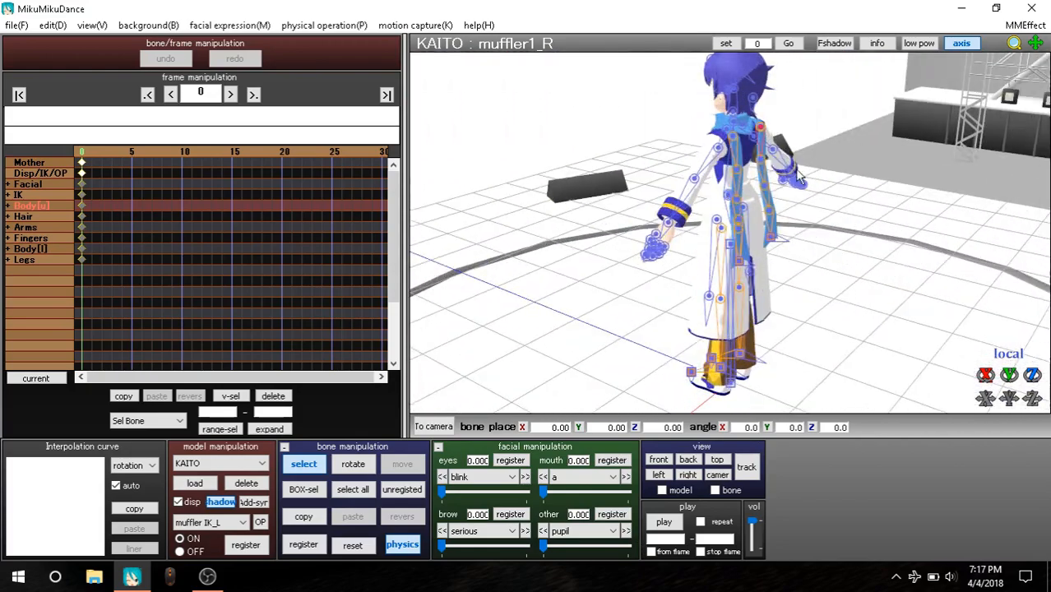
pyautogui.click(731, 138)
pyautogui.click(737, 231)
pyautogui.click(738, 240)
pyautogui.moveTo(847, 197); pyautogui.dragTo(810, 187, button='right')
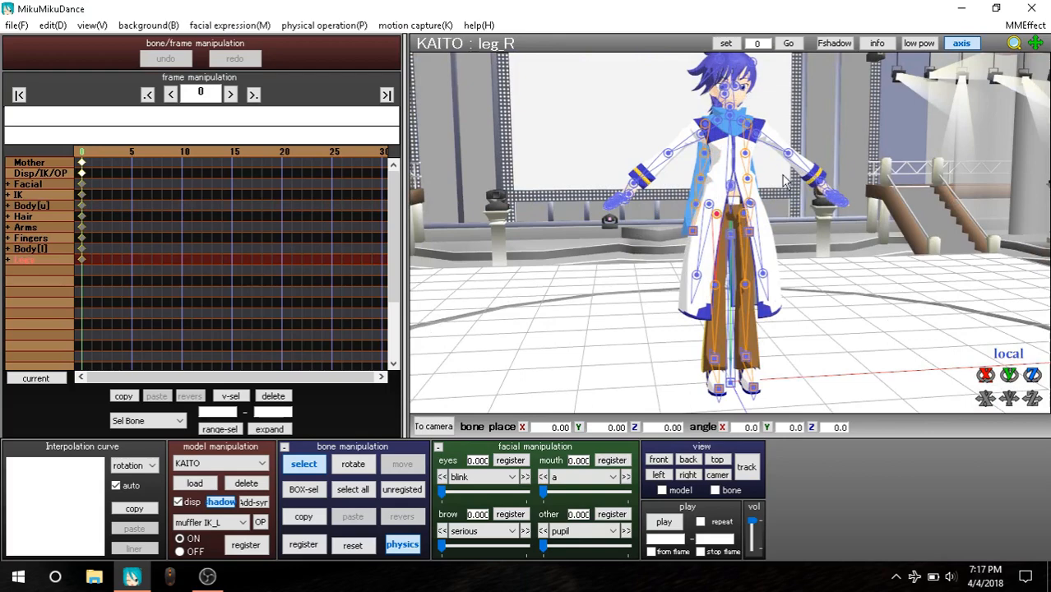
pyautogui.moveTo(649, 172); pyautogui.dragTo(768, 158, button='right')
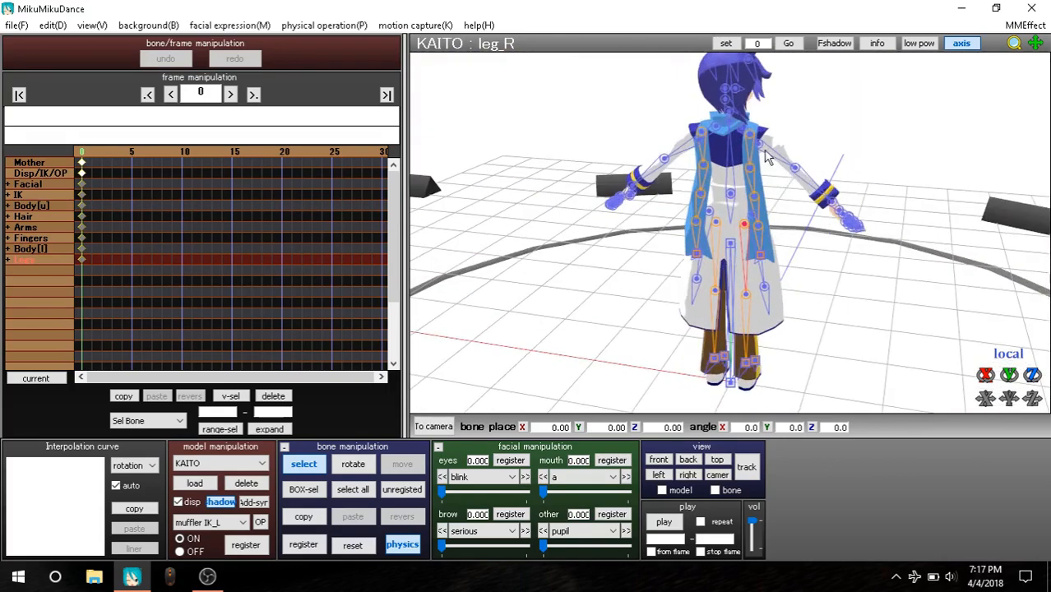
# Try rotating the scarf bone muffler1_R to about X -31.9, Y -2.9, Z 10.0 and view the pose from several sides
pyautogui.click(754, 142)
pyautogui.click(353, 463)
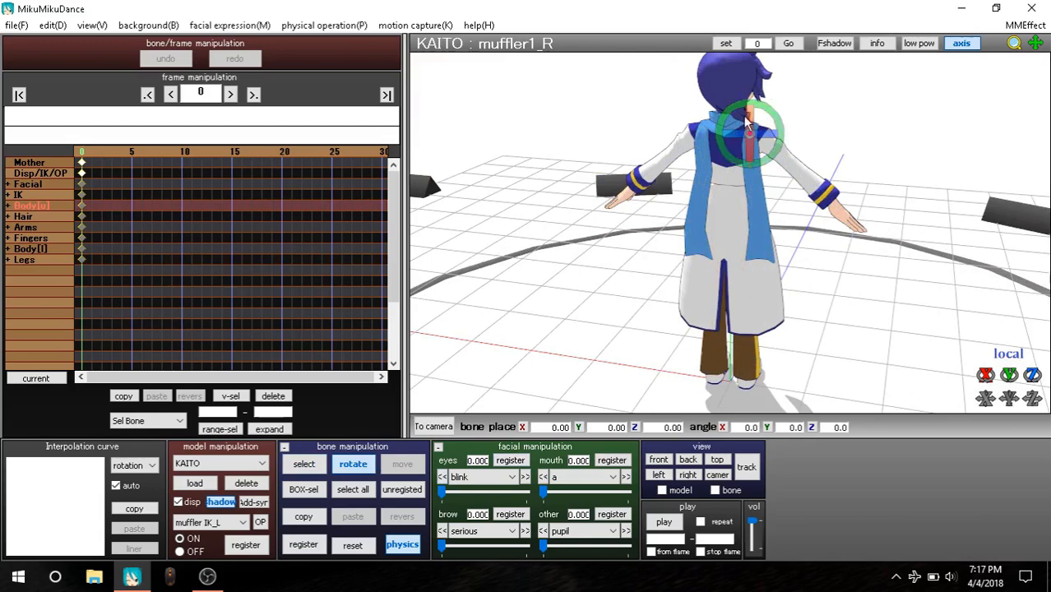
pyautogui.moveTo(747, 122); pyautogui.dragTo(771, 113)
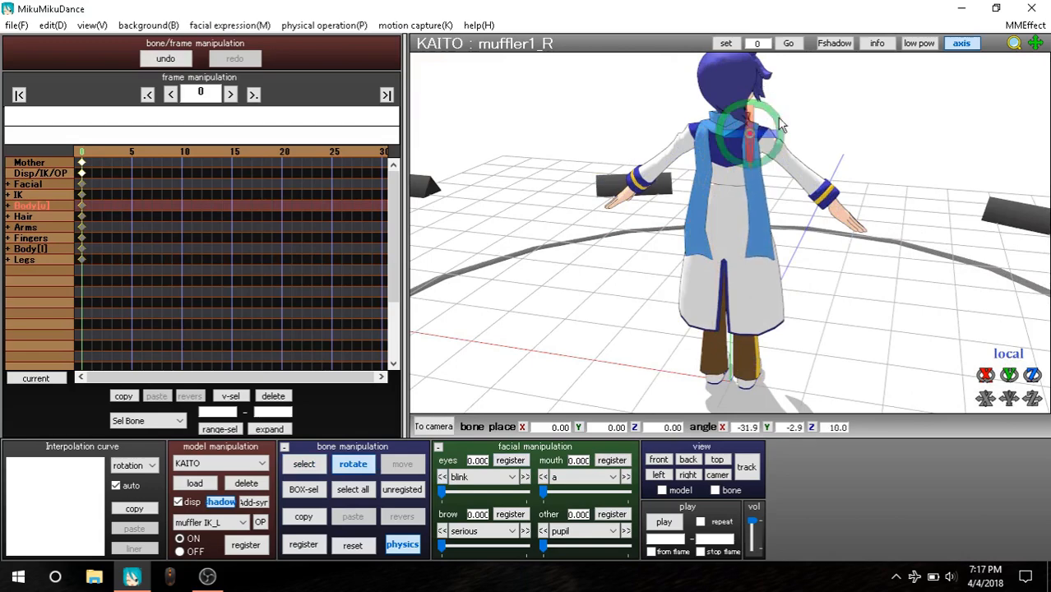
pyautogui.click(323, 466)
pyautogui.moveTo(843, 172); pyautogui.dragTo(518, 379, button='right')
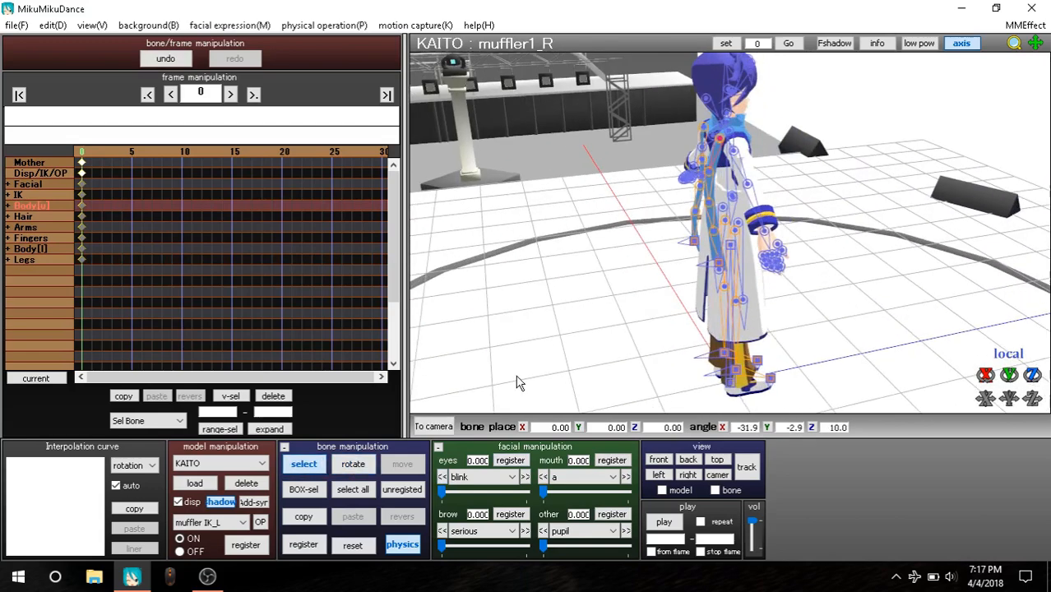
pyautogui.moveTo(832, 193); pyautogui.dragTo(851, 187, button='right')
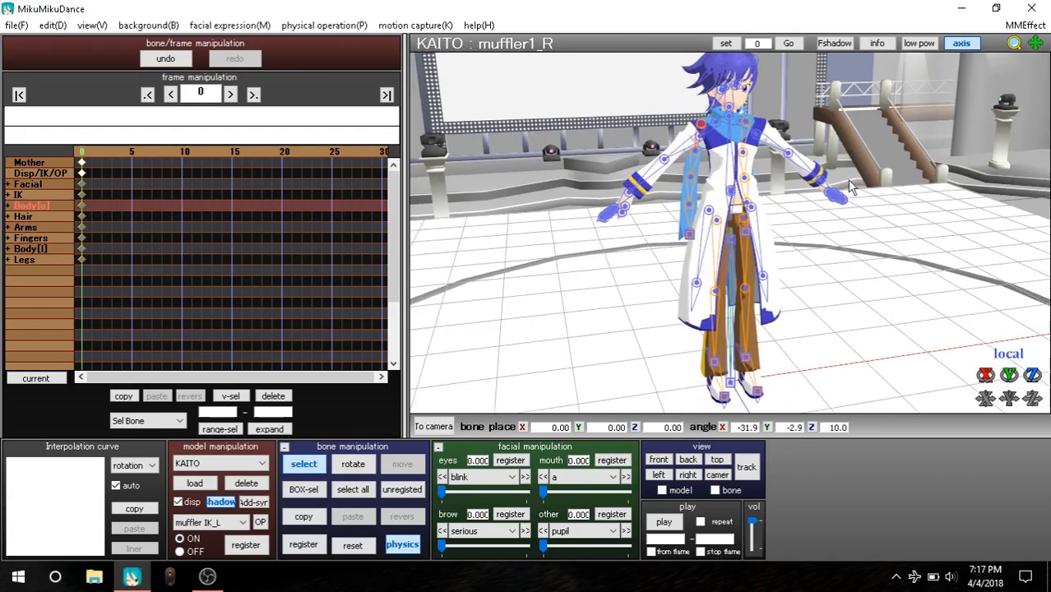
# Rotate the arm_R bone down to KAITO's side, at a Z angle of -42.0, and register it at frame 0
pyautogui.click(699, 140)
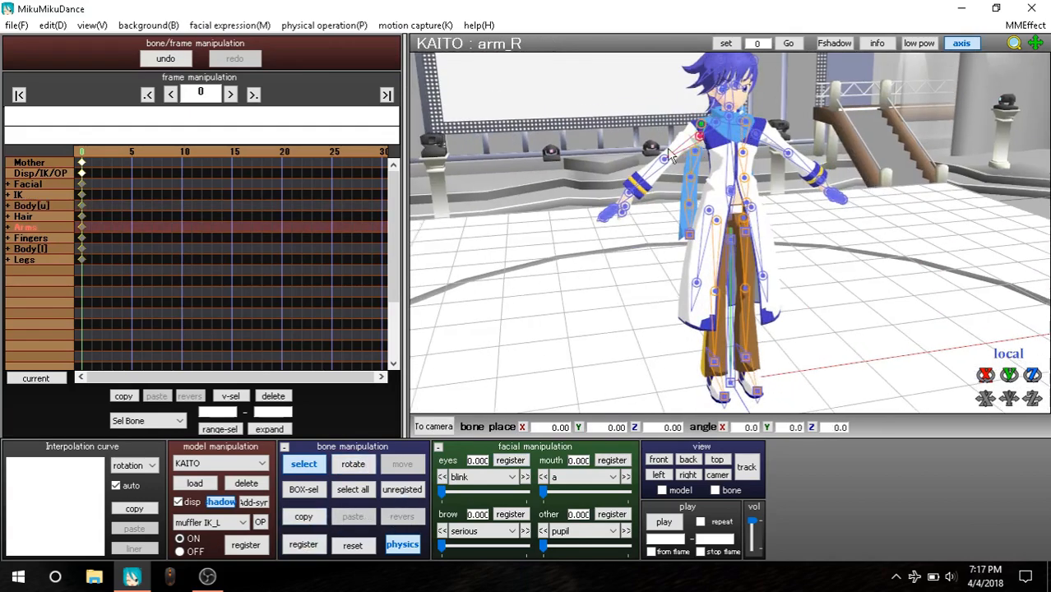
pyautogui.click(703, 124)
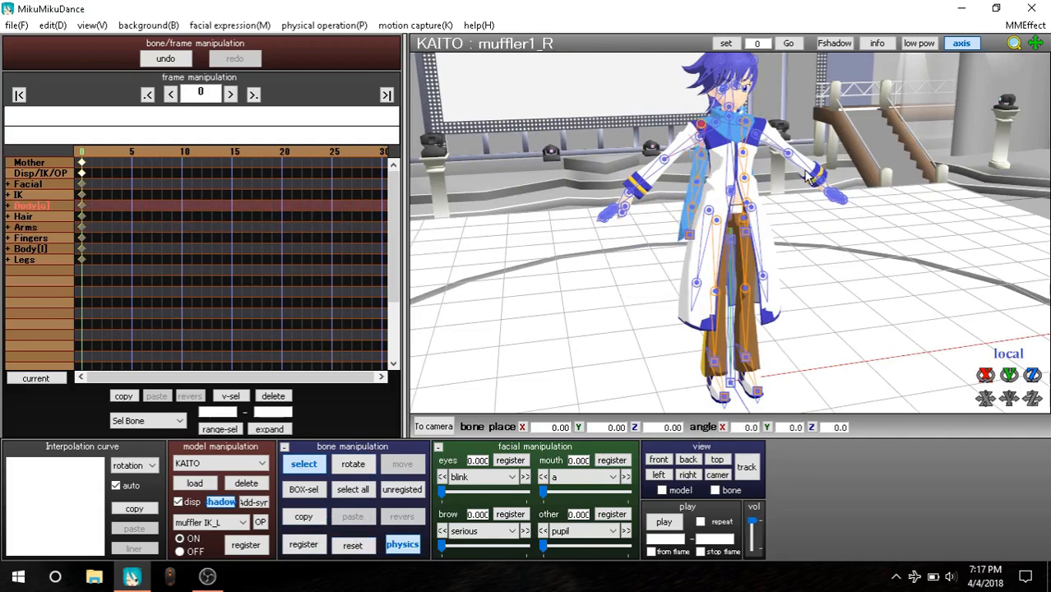
pyautogui.moveTo(805, 178); pyautogui.dragTo(722, 150, button='right')
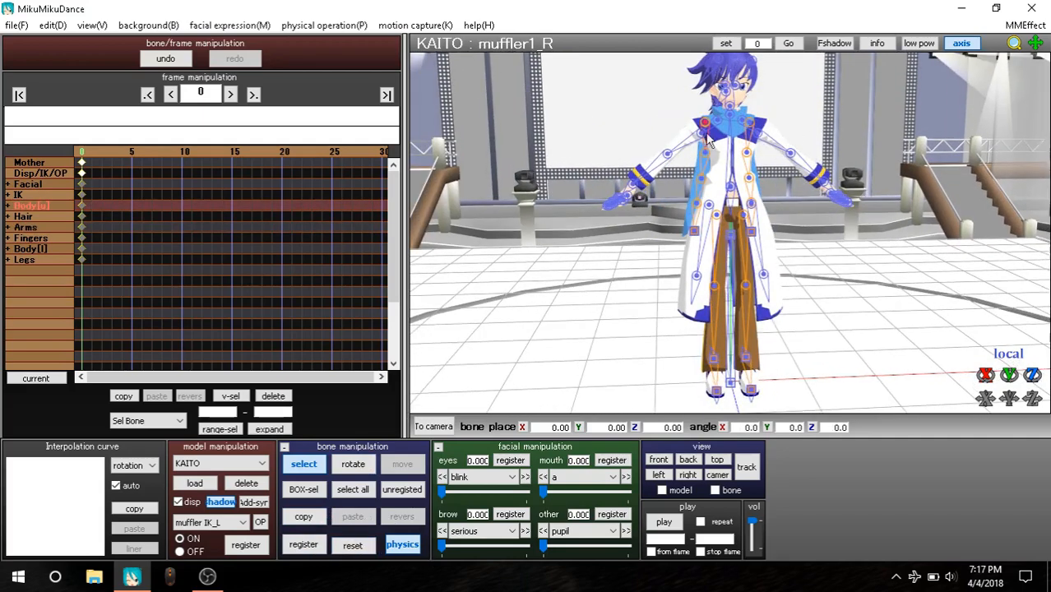
pyautogui.click(707, 139)
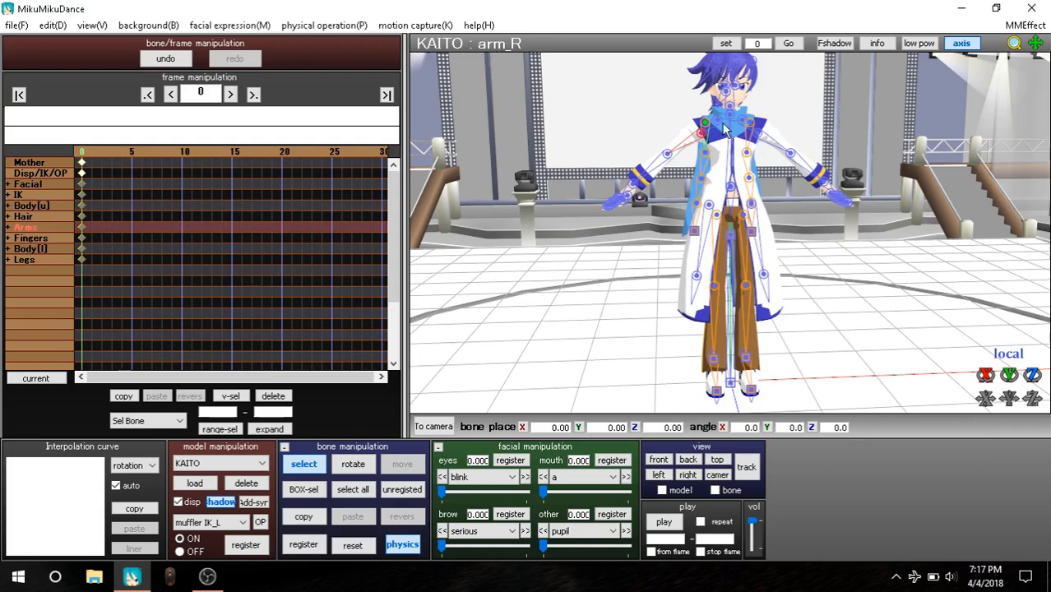
pyautogui.click(657, 459)
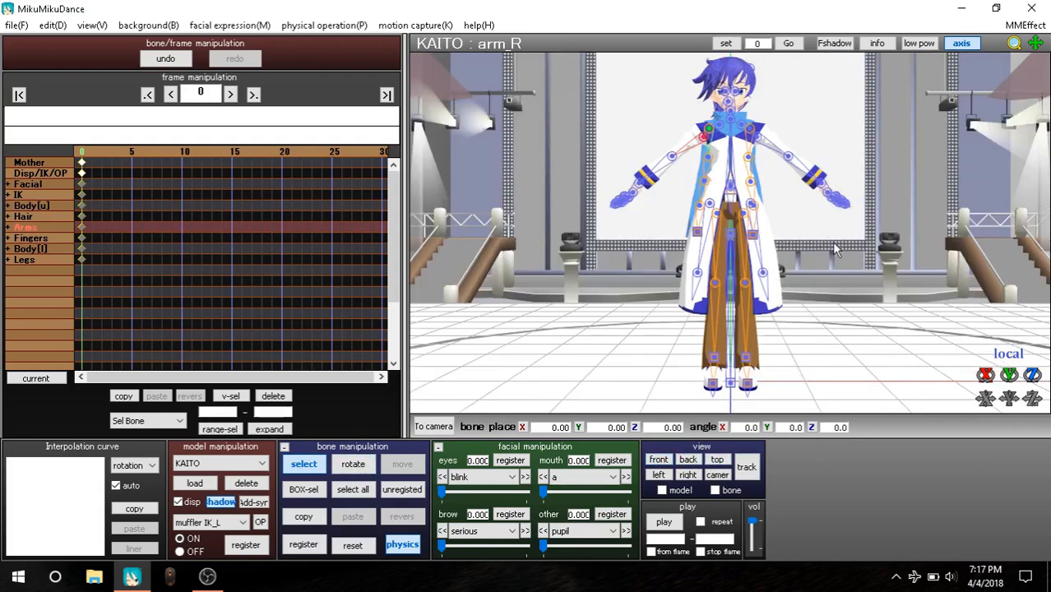
pyautogui.click(353, 463)
pyautogui.moveTo(682, 169); pyautogui.dragTo(705, 183)
pyautogui.click(303, 545)
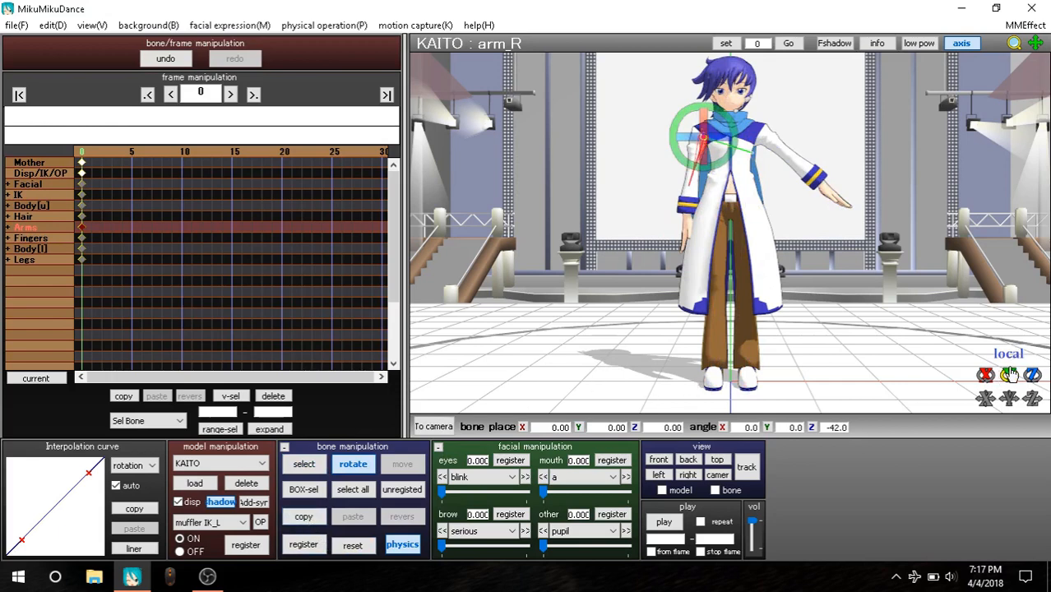
# Rotate the arm_R bone about its local axes to about X 49.3, Y 21.8, Z -12.5
pyautogui.click(303, 464)
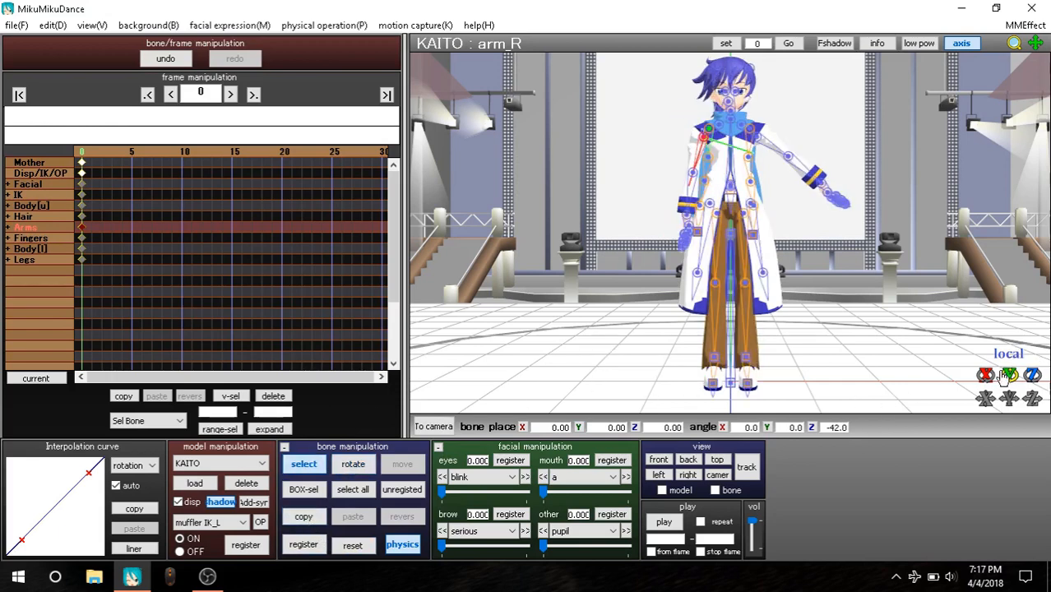
pyautogui.moveTo(985, 375)
pyautogui.mouseDown()
pyautogui.moveTo(985, 267)
pyautogui.moveTo(985, 374)
pyautogui.mouseUp()
pyautogui.moveTo(929, 187); pyautogui.dragTo(957, 286, button='right')
pyautogui.moveTo(1009, 374); pyautogui.dragTo(1008, 329)
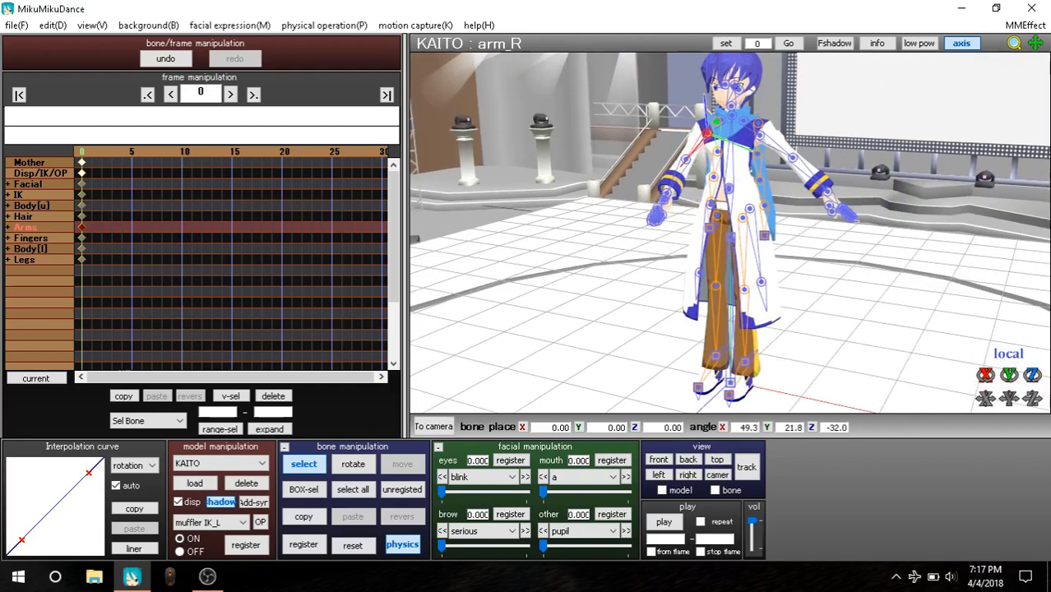
pyautogui.moveTo(1031, 375)
pyautogui.mouseDown()
pyautogui.moveTo(1031, 331)
pyautogui.moveTo(1031, 371)
pyautogui.moveTo(1032, 358)
pyautogui.mouseUp()
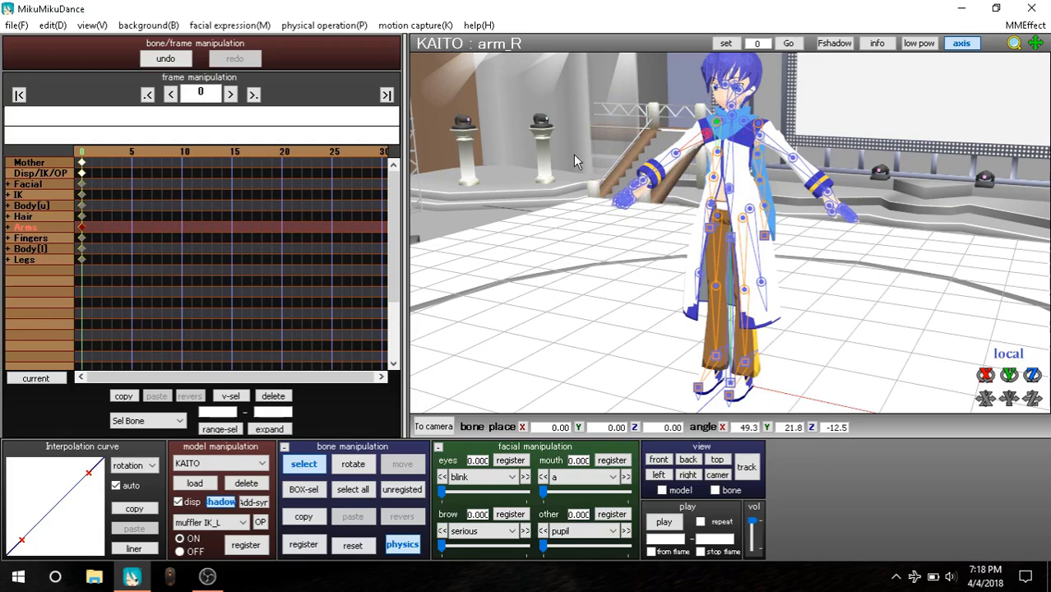
# Turn arm_R about its local Z axis to -4.5, and rotate it freely to about X 44.4, Y -8.0, Z -14.2
pyautogui.moveTo(640, 161); pyautogui.dragTo(694, 162, button='right')
pyautogui.moveTo(778, 300); pyautogui.dragTo(855, 305, button='right')
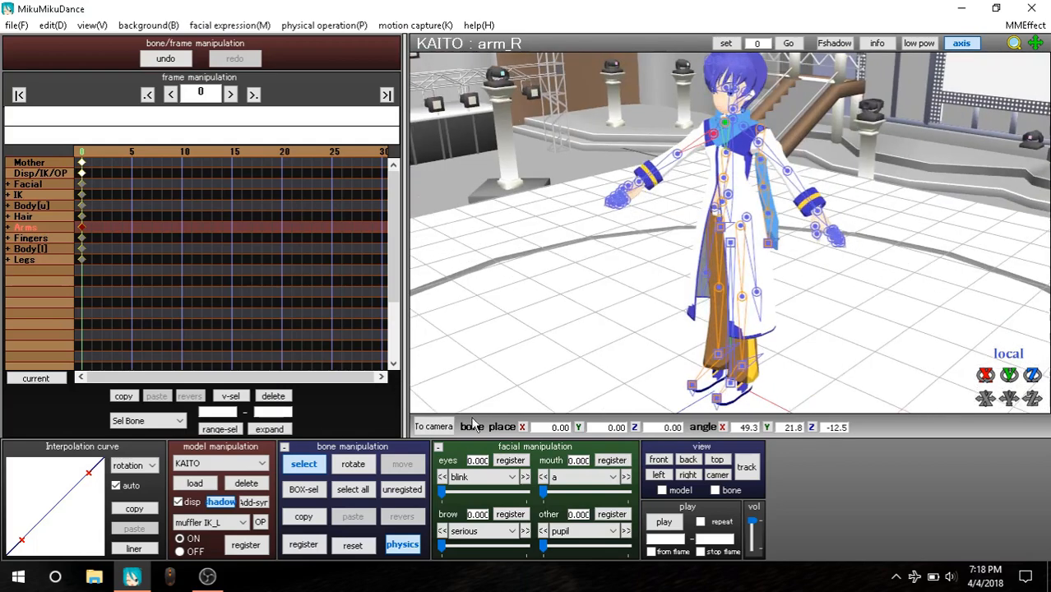
pyautogui.moveTo(1035, 375)
pyautogui.mouseDown()
pyautogui.moveTo(1035, 412)
pyautogui.moveTo(1035, 368)
pyautogui.mouseUp()
pyautogui.click(352, 463)
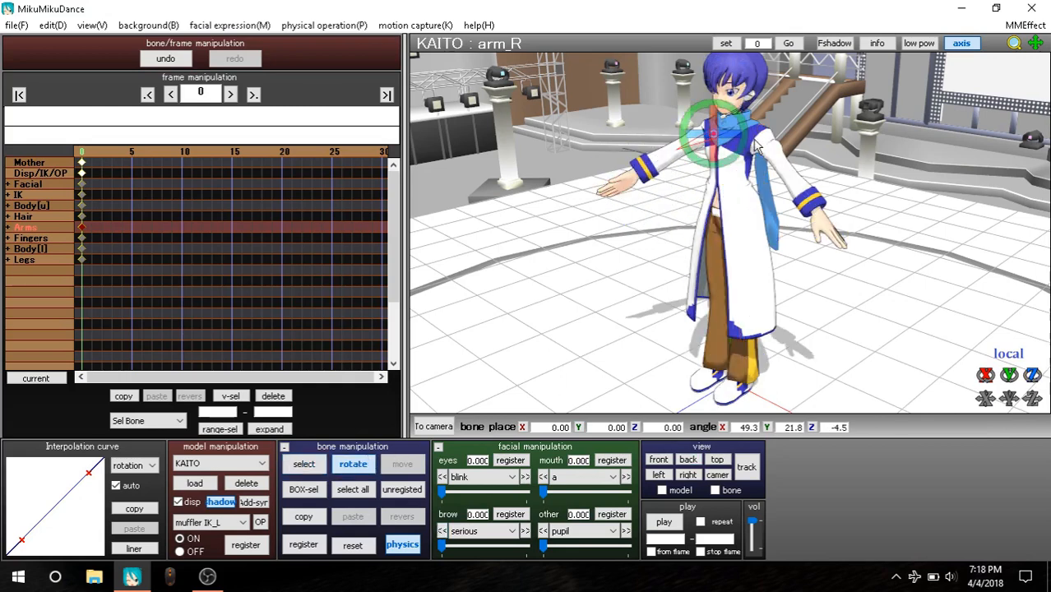
pyautogui.moveTo(739, 136); pyautogui.dragTo(695, 201)
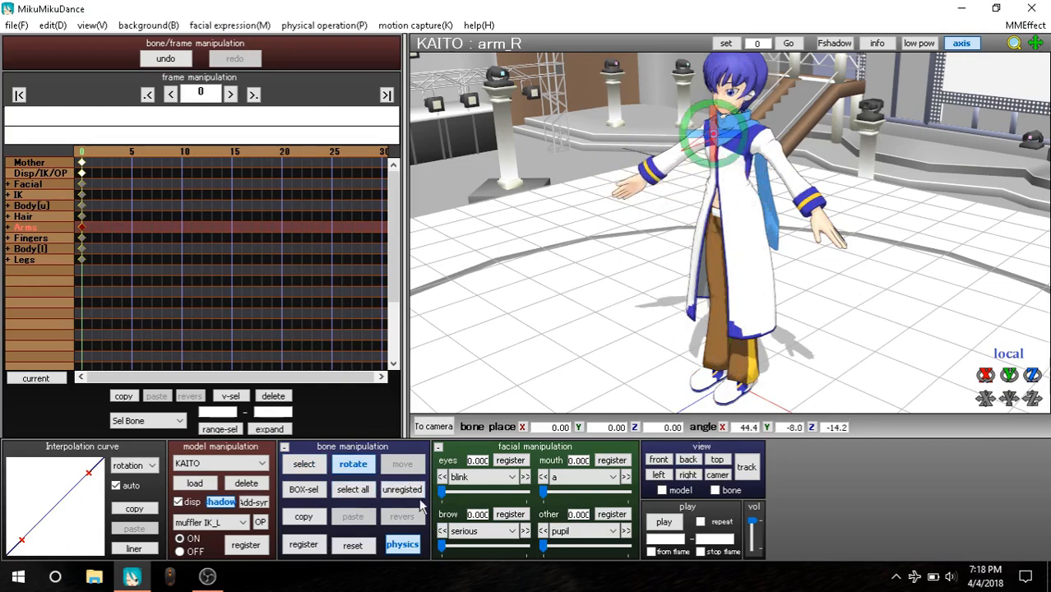
# Select all of KAITO's bones and reset them to the default pose at frame 0
pyautogui.click(365, 491)
pyautogui.click(352, 545)
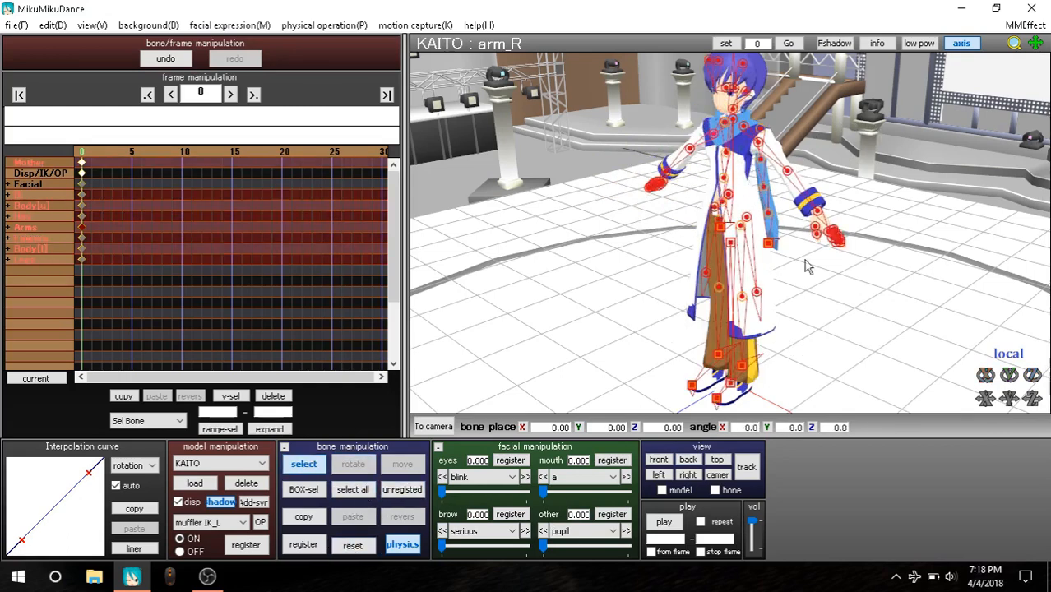
pyautogui.moveTo(590, 281); pyautogui.dragTo(681, 271, button='right')
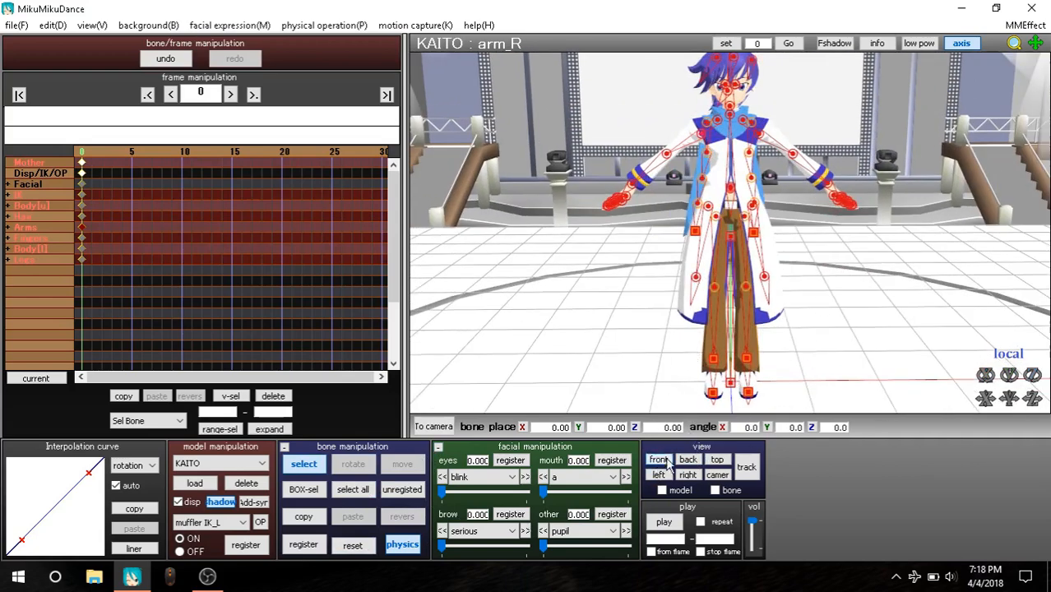
# View KAITO through the front, back, top, left, right and camera view presets, and look at the camera editing mode before returning to the model
pyautogui.click(658, 459)
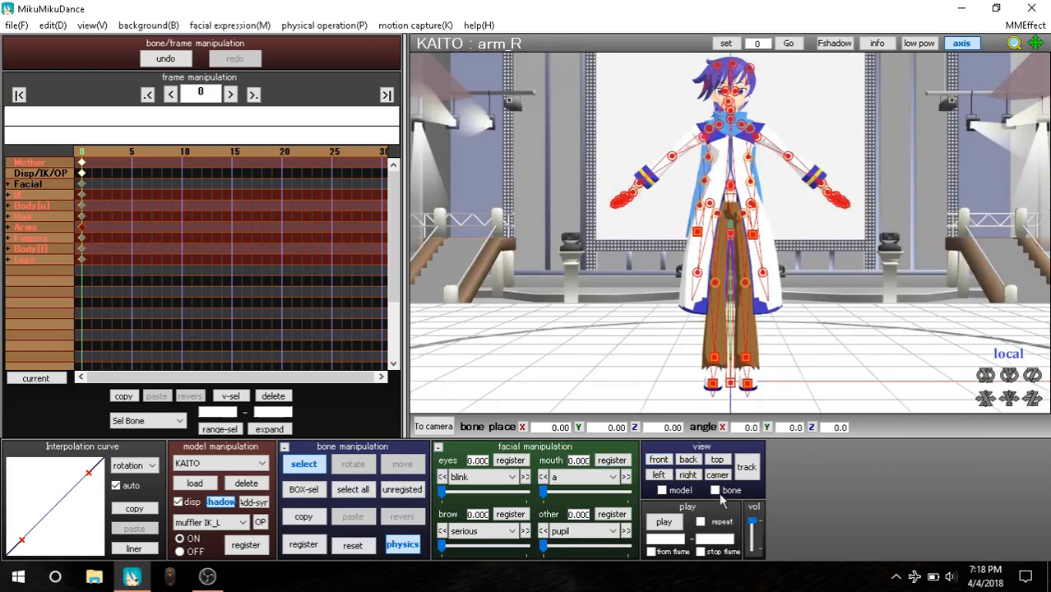
pyautogui.click(688, 460)
pyautogui.click(657, 459)
pyautogui.click(687, 459)
pyautogui.click(716, 459)
pyautogui.click(659, 474)
pyautogui.click(687, 475)
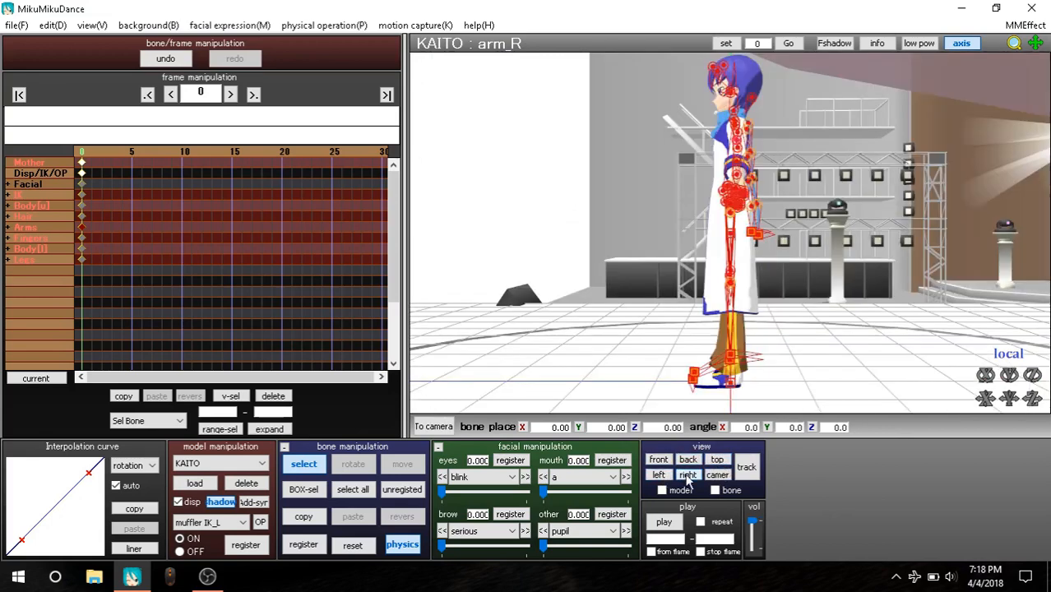
pyautogui.click(687, 476)
pyautogui.click(718, 478)
pyautogui.click(449, 424)
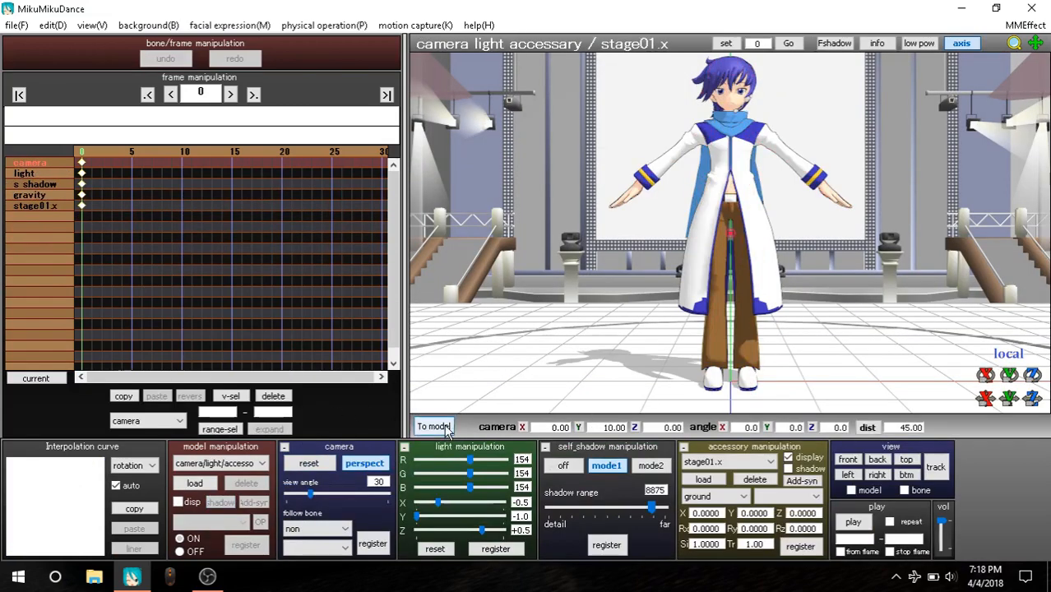
pyautogui.click(447, 427)
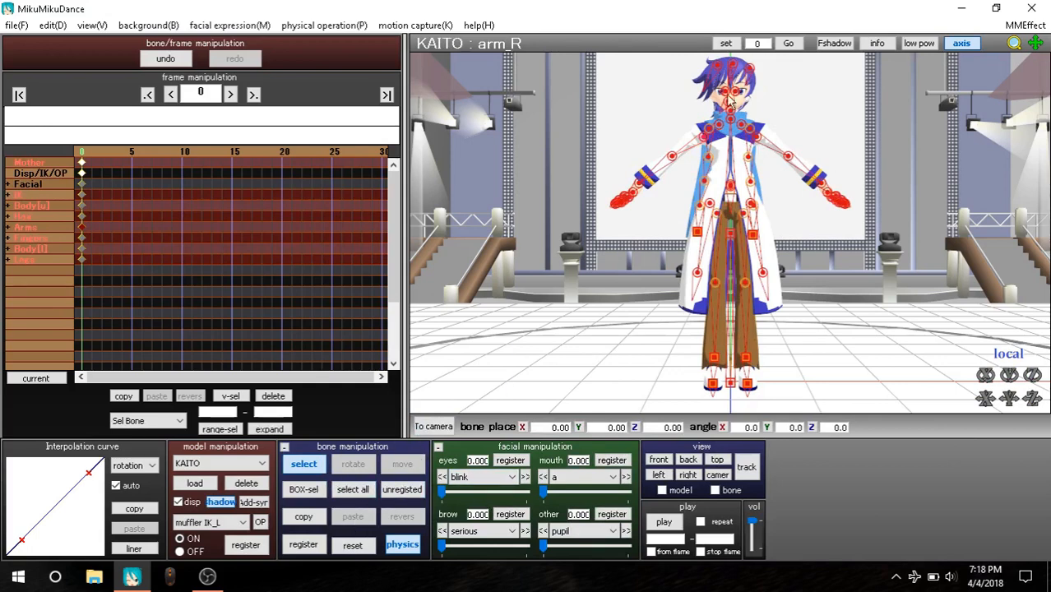
# Rotate the arm_R bone down to KAITO's side, to a Z angle of about -39.6, and register it at frame 0
pyautogui.click(707, 135)
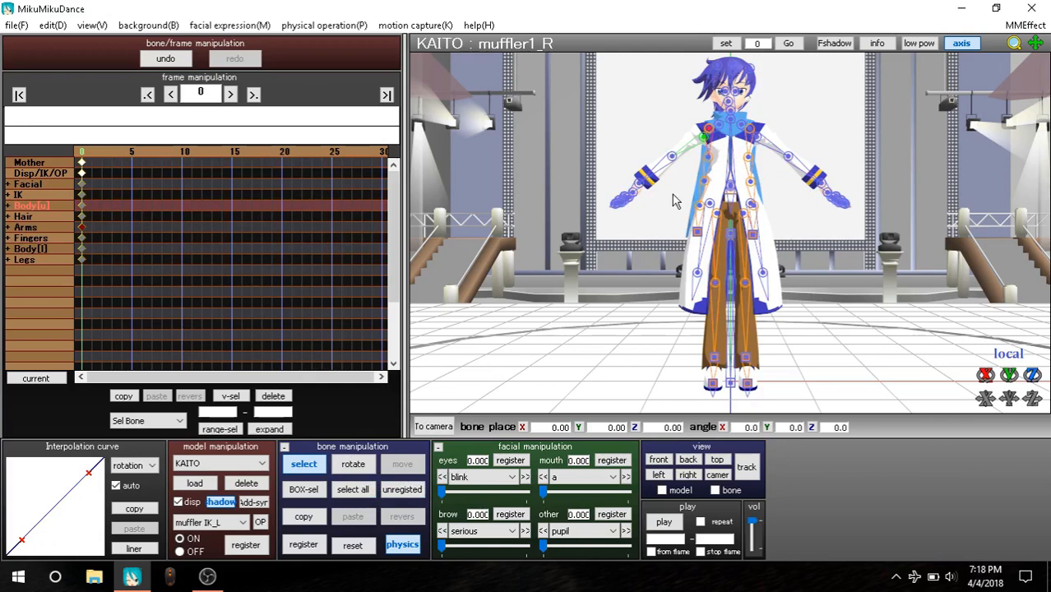
pyautogui.click(703, 137)
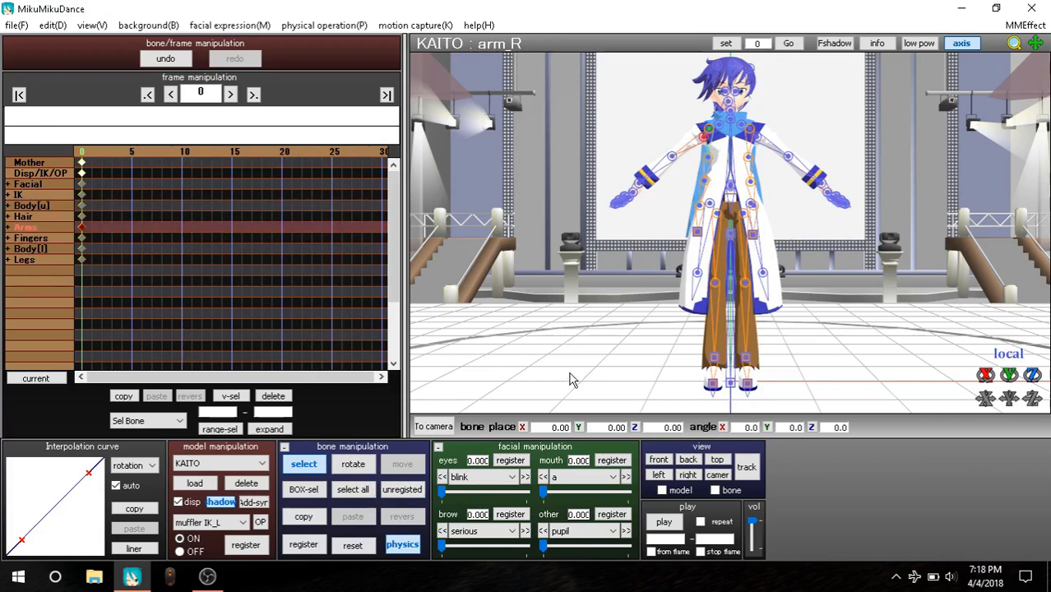
pyautogui.click(344, 470)
pyautogui.moveTo(729, 154); pyautogui.dragTo(805, 138)
pyautogui.click(306, 545)
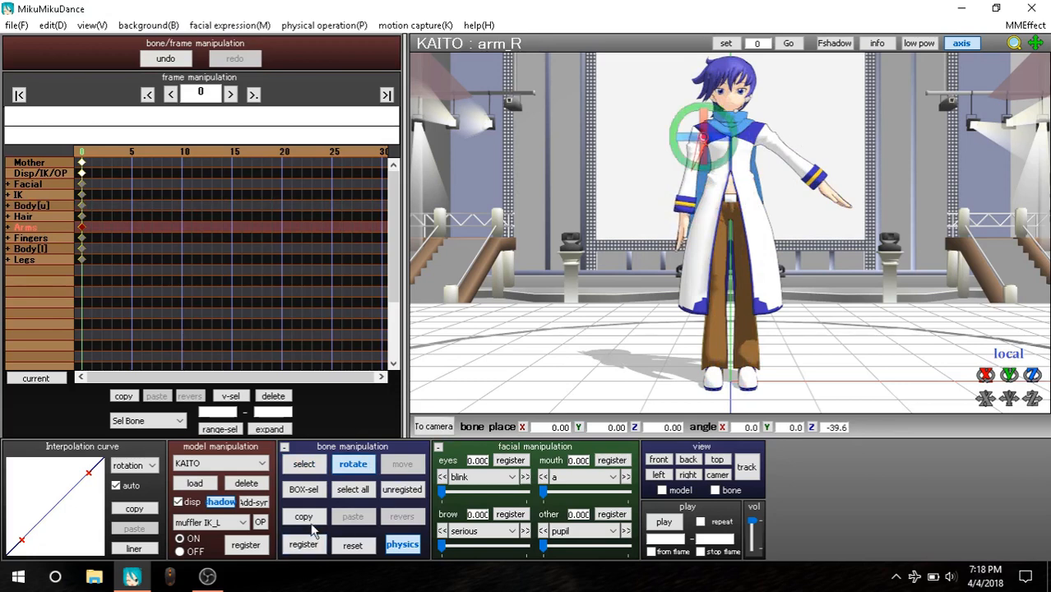
# Mirror the copied arm_R pose onto arm_L with a reversed paste and register it at frame 0
pyautogui.click(401, 516)
pyautogui.click(302, 544)
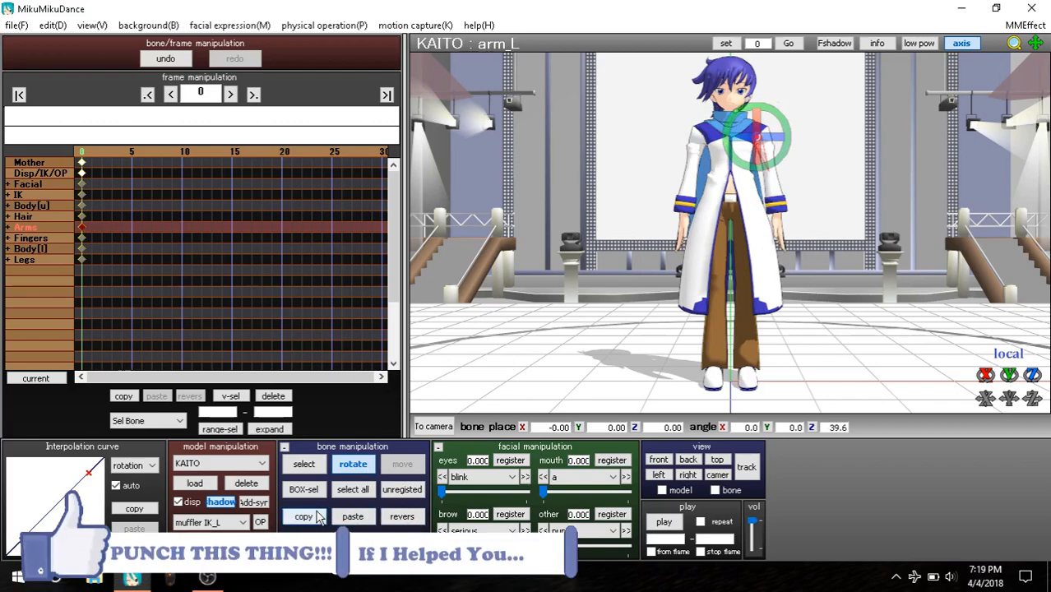
pyautogui.click(401, 517)
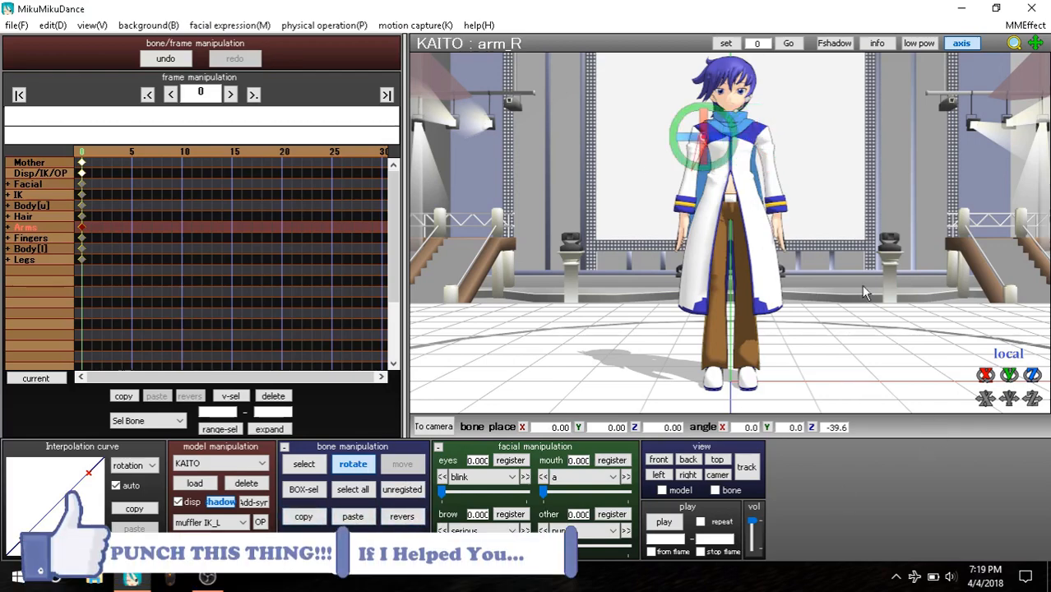
pyautogui.moveTo(855, 374); pyautogui.dragTo(845, 292, button='right')
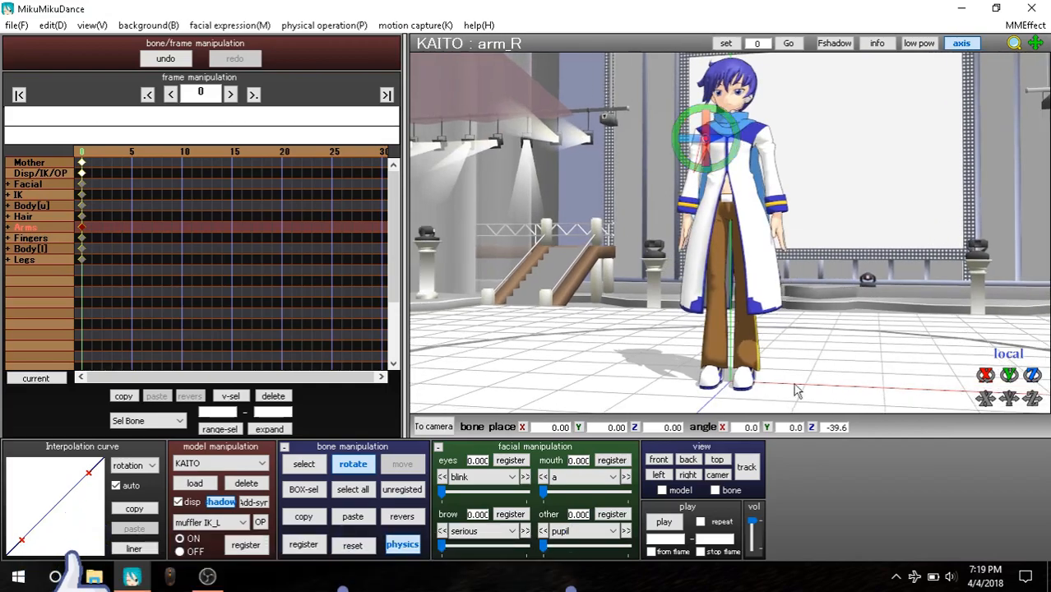
pyautogui.moveTo(792, 389); pyautogui.dragTo(781, 310, button='right')
pyautogui.moveTo(951, 289); pyautogui.dragTo(884, 230, button='right')
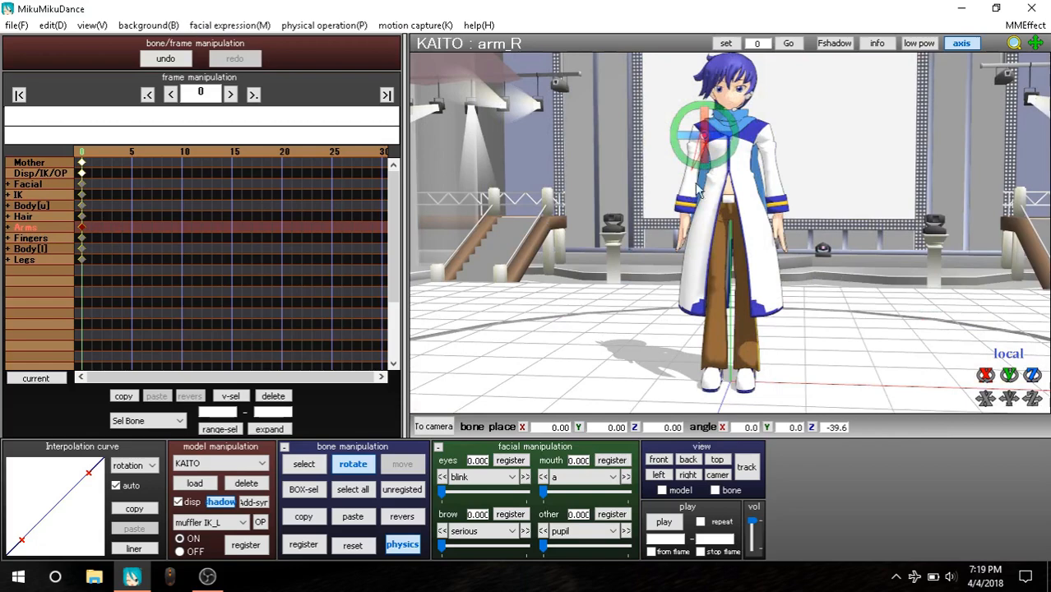
pyautogui.moveTo(697, 190); pyautogui.dragTo(814, 219, button='right')
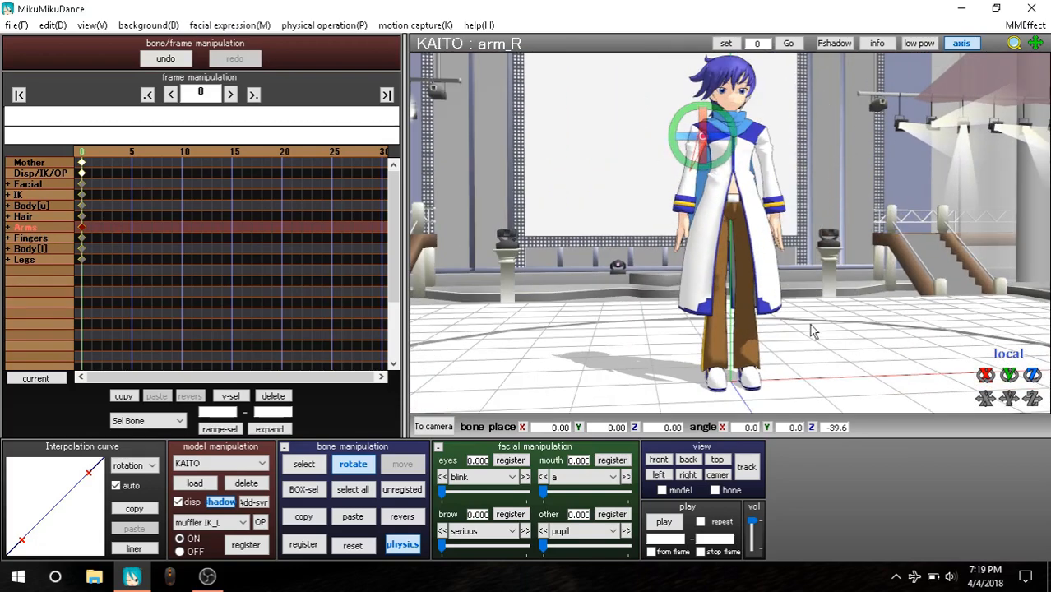
pyautogui.moveTo(927, 323); pyautogui.dragTo(929, 296, button='right')
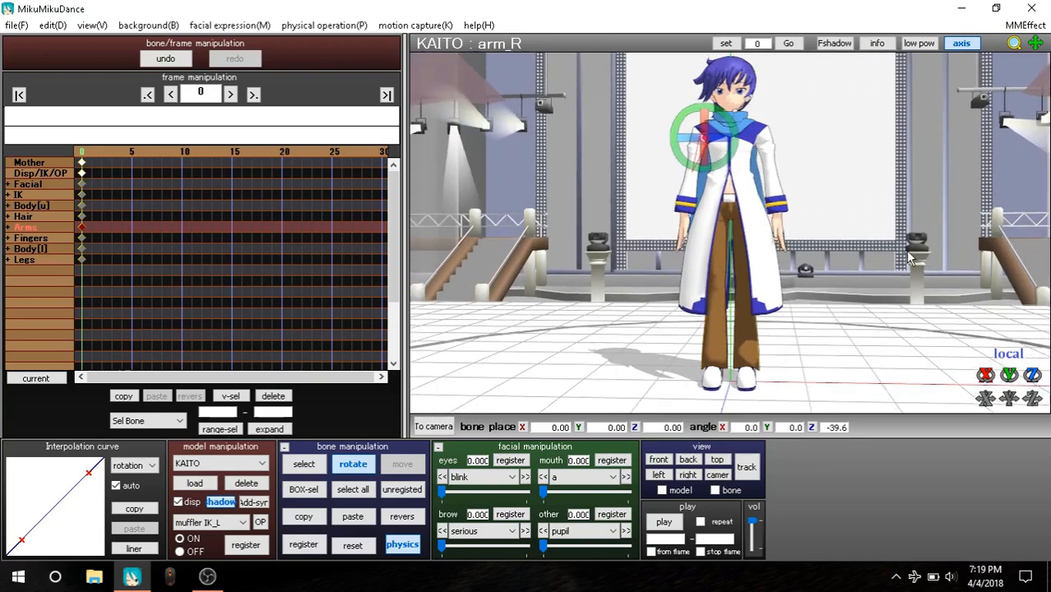
# Try rotating the head bone backwards to about X 29.1, Y 180.0, Z 180.0, and reset the bone
pyautogui.click(658, 460)
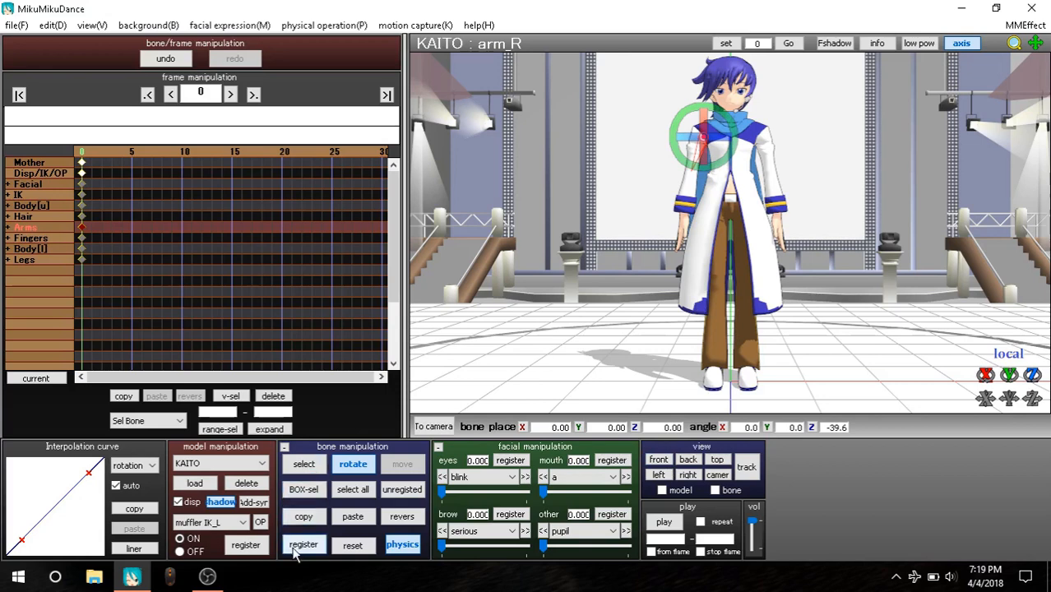
pyautogui.click(303, 464)
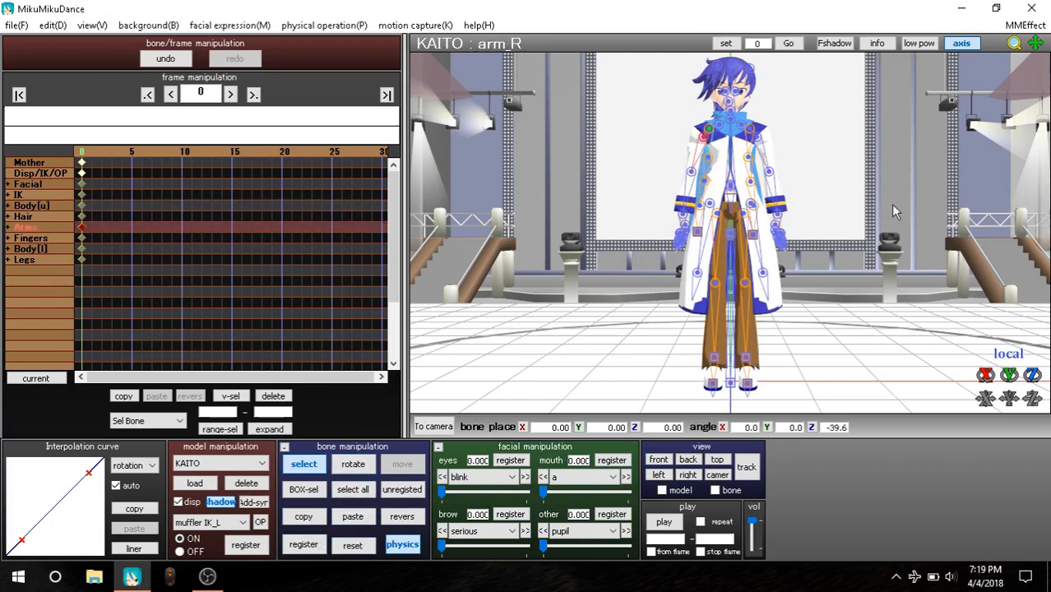
pyautogui.click(729, 112)
pyautogui.click(353, 463)
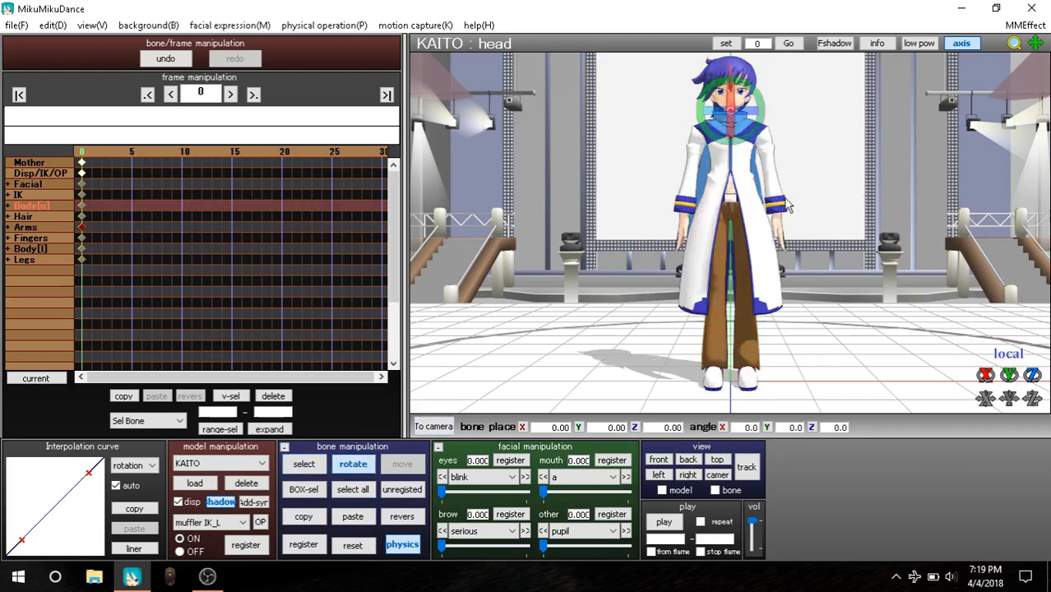
pyautogui.moveTo(735, 205); pyautogui.dragTo(736, 374)
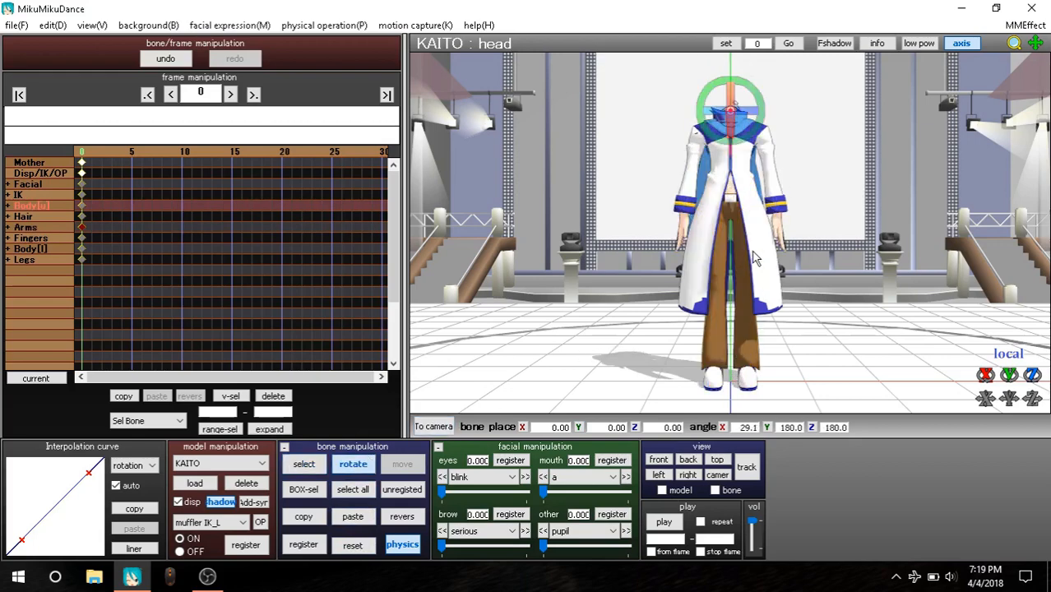
pyautogui.moveTo(817, 223); pyautogui.dragTo(785, 269, button='right')
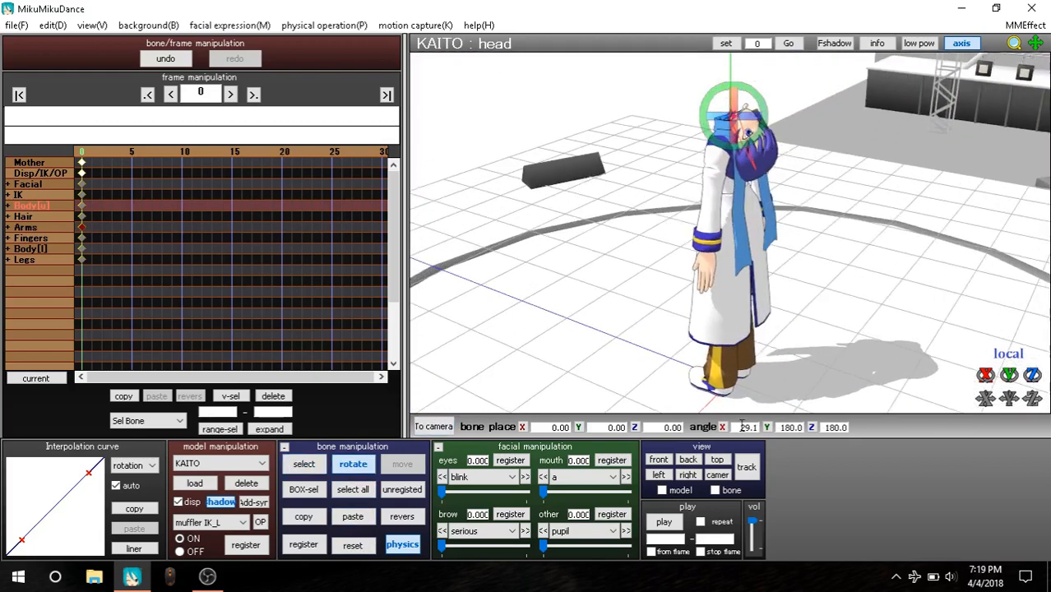
pyautogui.click(353, 546)
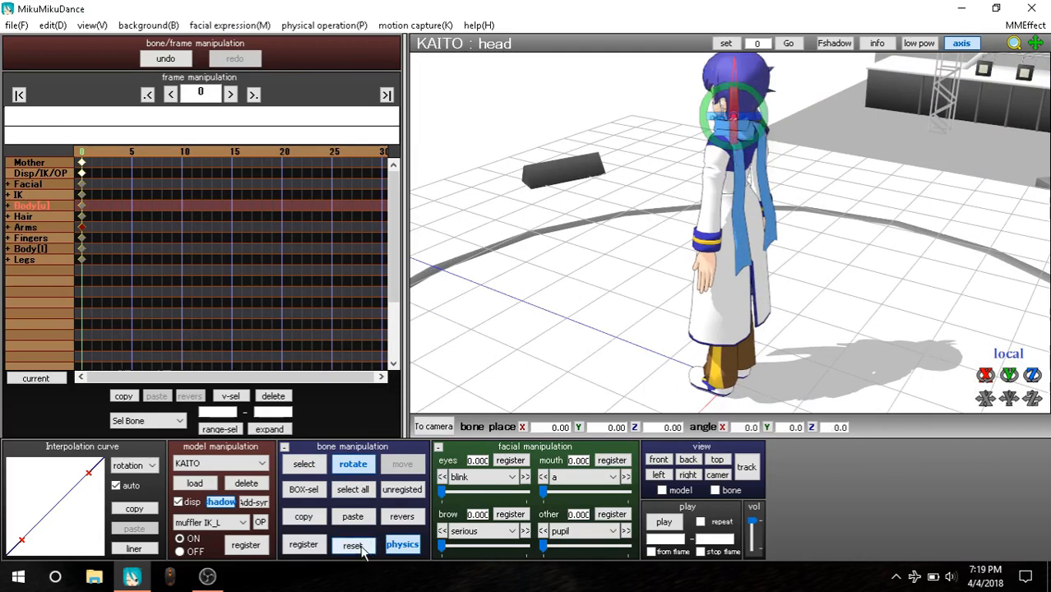
# Tilt the head bone sideways to about X 4.2, Y -7.8, Z 56.9 at frame 0
pyautogui.moveTo(602, 116); pyautogui.dragTo(745, 87, button='right')
pyautogui.moveTo(748, 92); pyautogui.dragTo(732, 123)
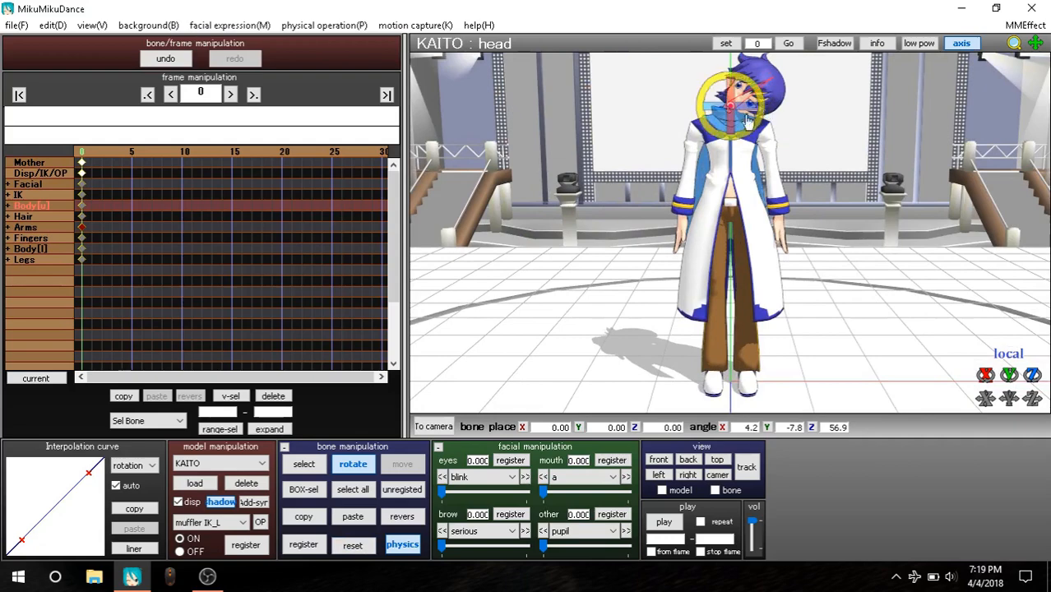
pyautogui.click(304, 544)
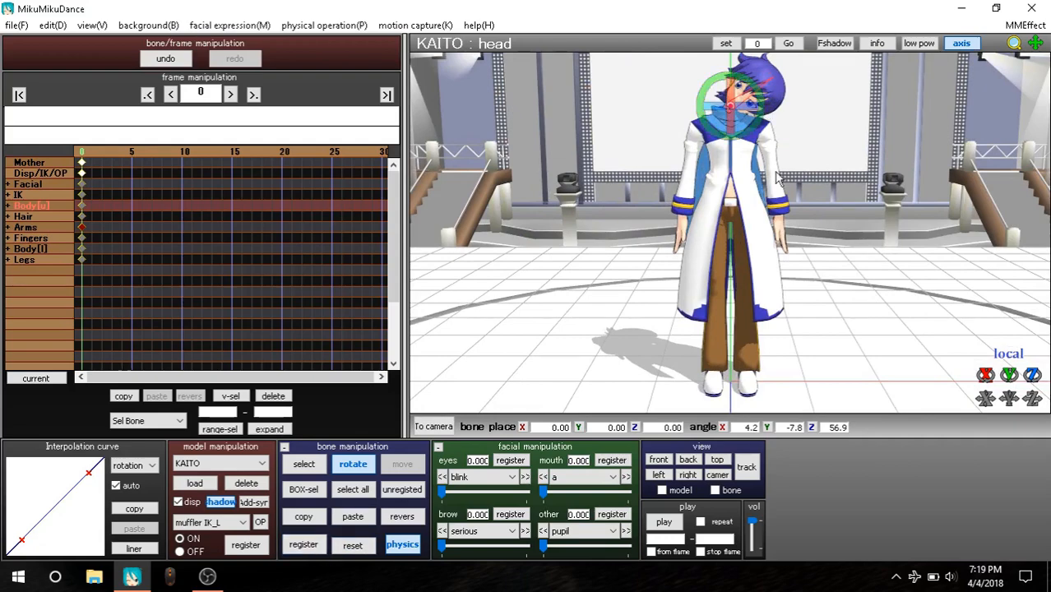
pyautogui.moveTo(775, 174); pyautogui.dragTo(716, 184, button='right')
pyautogui.moveTo(826, 230); pyautogui.dragTo(878, 209, button='right')
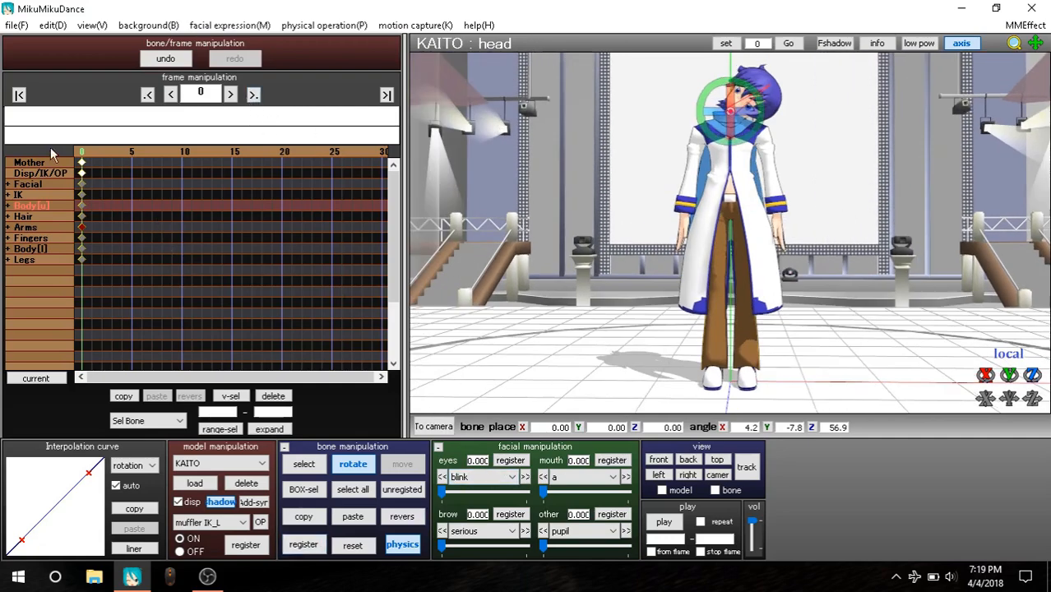
# Move back and forth between frames 0 and 1 to check whether the head pose is kept
pyautogui.click(92, 159)
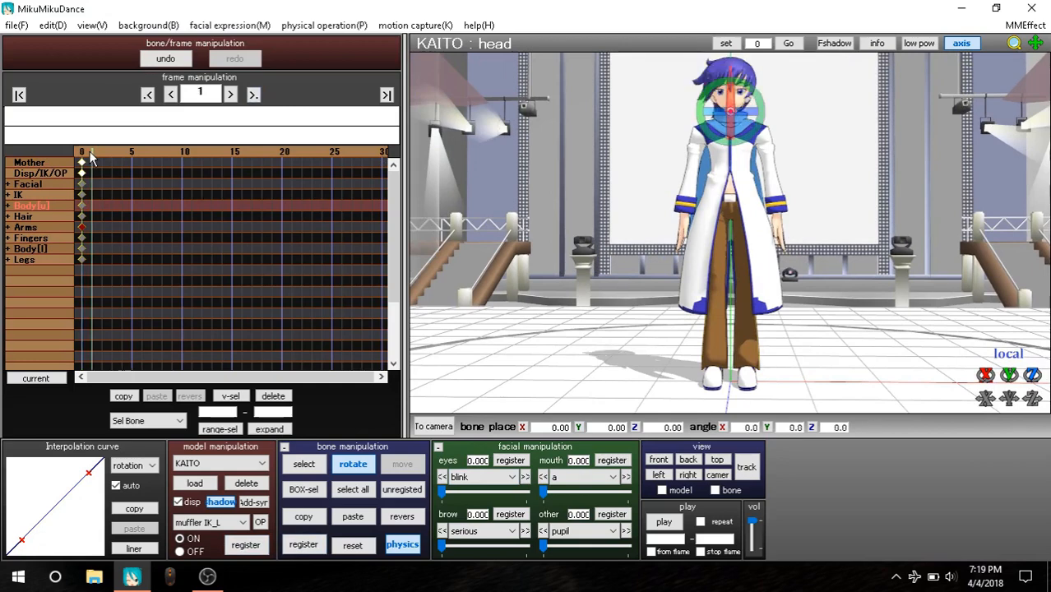
pyautogui.click(170, 94)
pyautogui.click(231, 95)
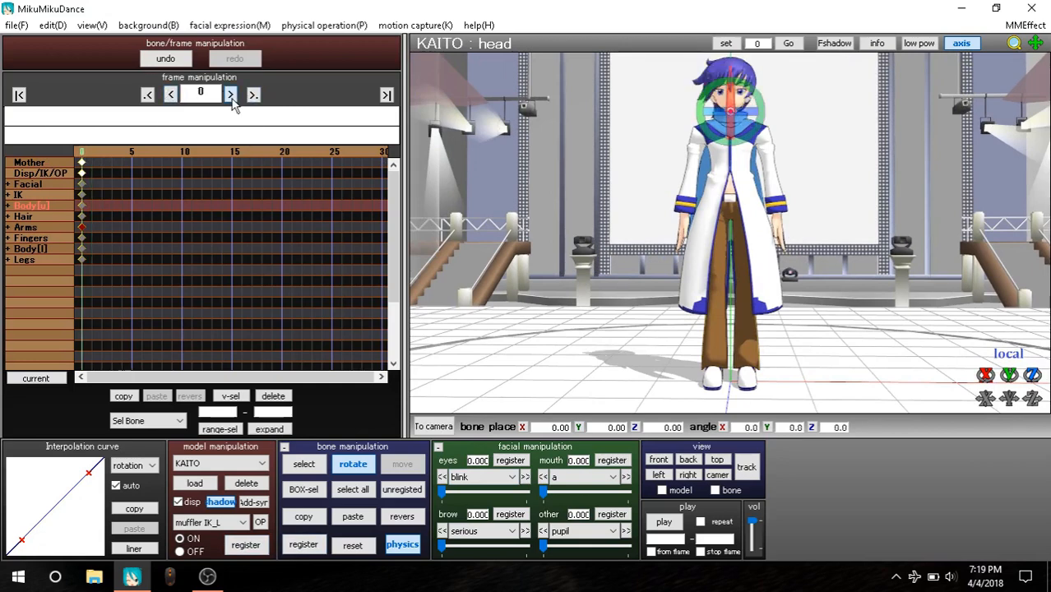
pyautogui.click(171, 94)
pyautogui.click(93, 162)
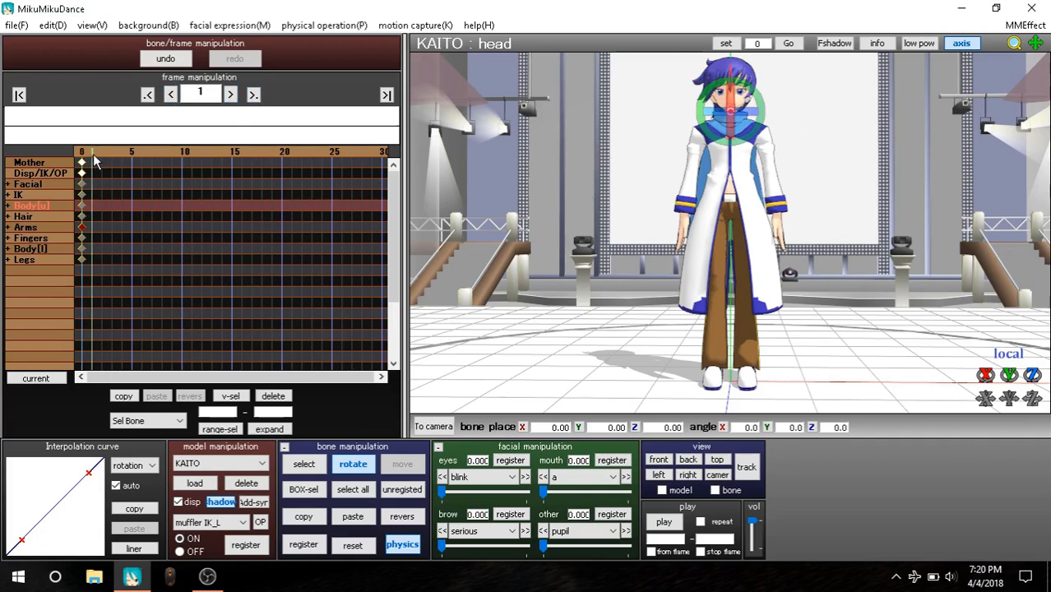
pyautogui.click(82, 161)
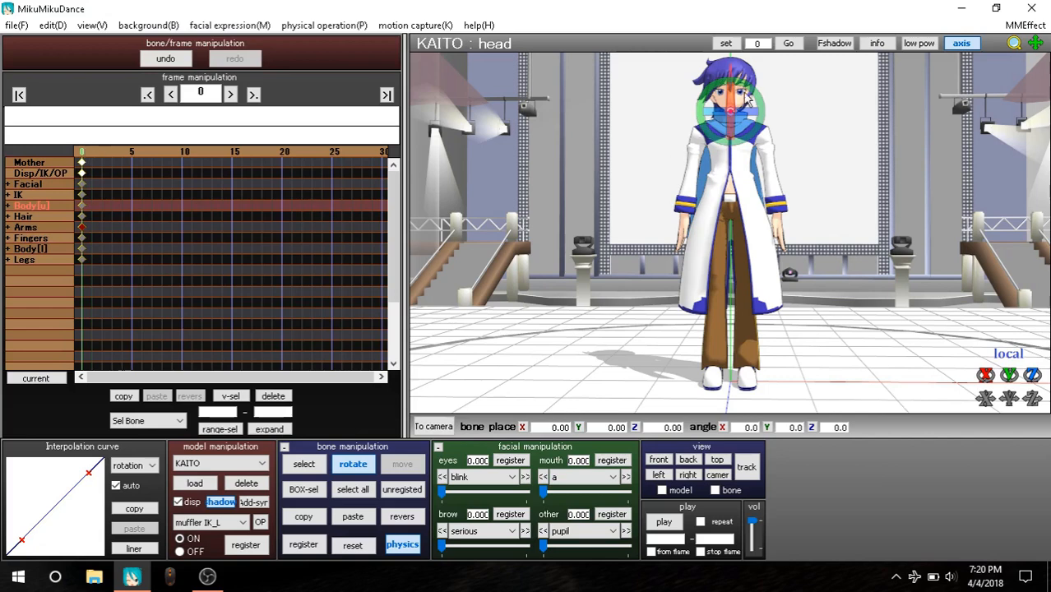
# Try tilting the head bone to about X 0.8, Y 0.5, Z 31.3 at frame 0, and undo the tilt
pyautogui.moveTo(756, 93); pyautogui.dragTo(764, 113)
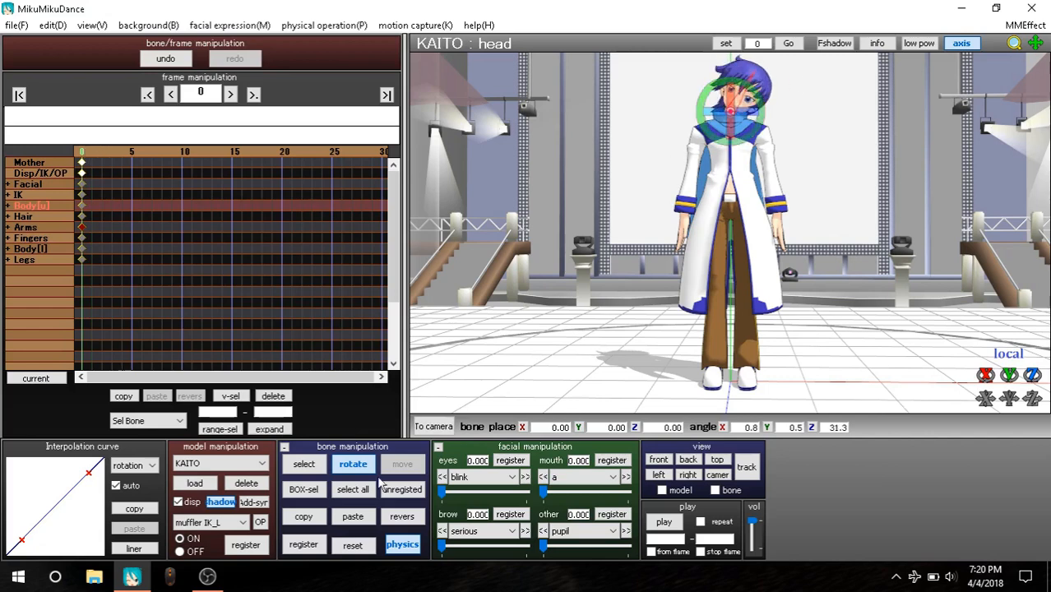
pyautogui.click(305, 546)
pyautogui.hotkey('ctrl', 'z')
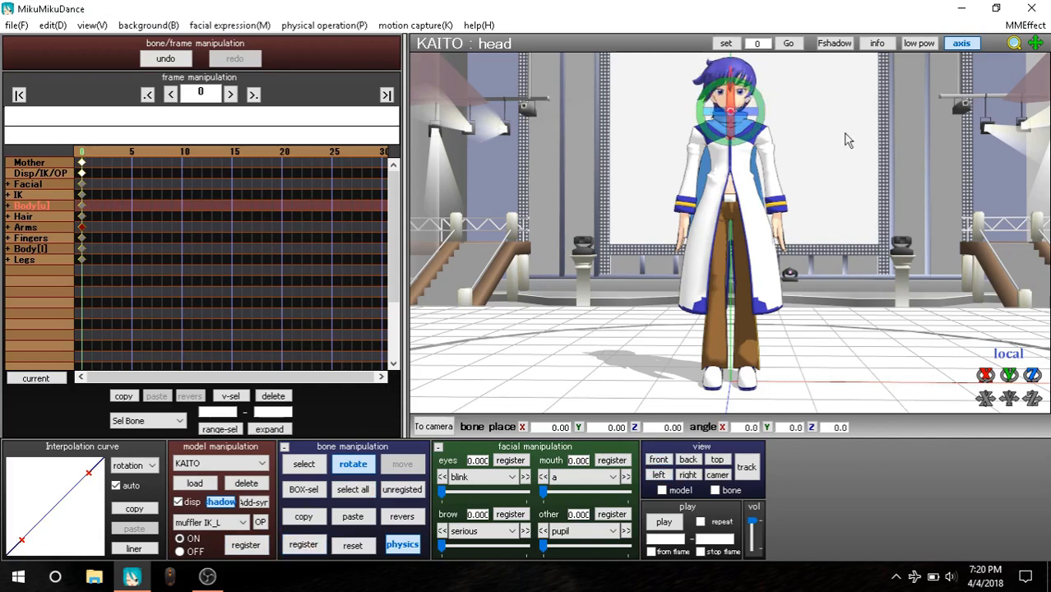
# Go to frame 30 on the timeline and select the right arm bone of the KAITO model in front view
pyautogui.moveTo(748, 194); pyautogui.dragTo(657, 245, button='right')
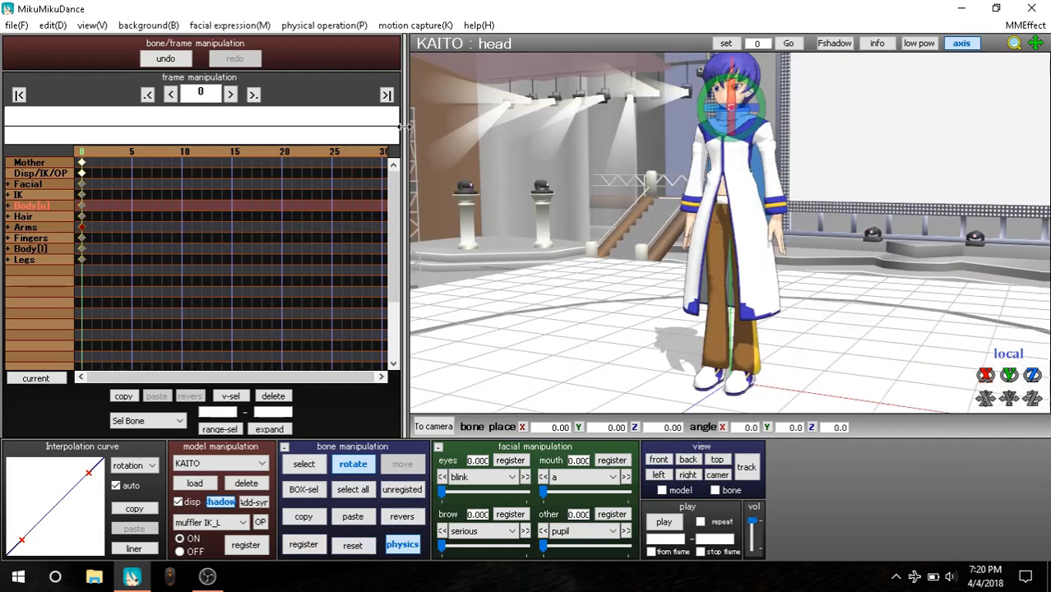
pyautogui.click(386, 153)
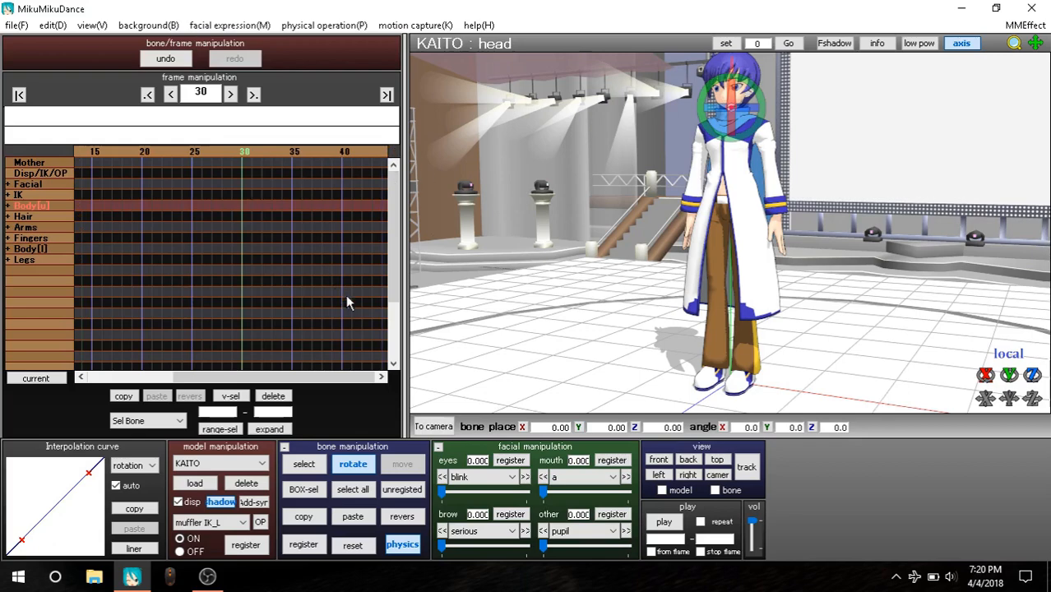
pyautogui.moveTo(563, 285)
pyautogui.mouseDown(button='right')
pyautogui.moveTo(585, 278)
pyautogui.moveTo(576, 287)
pyautogui.mouseUp(button='right')
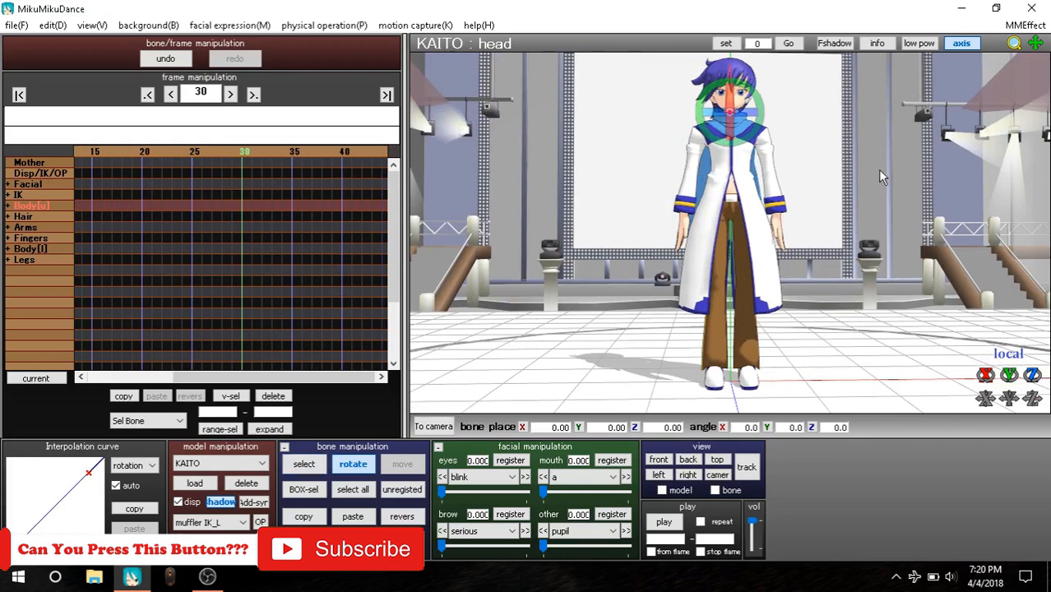
pyautogui.click(324, 467)
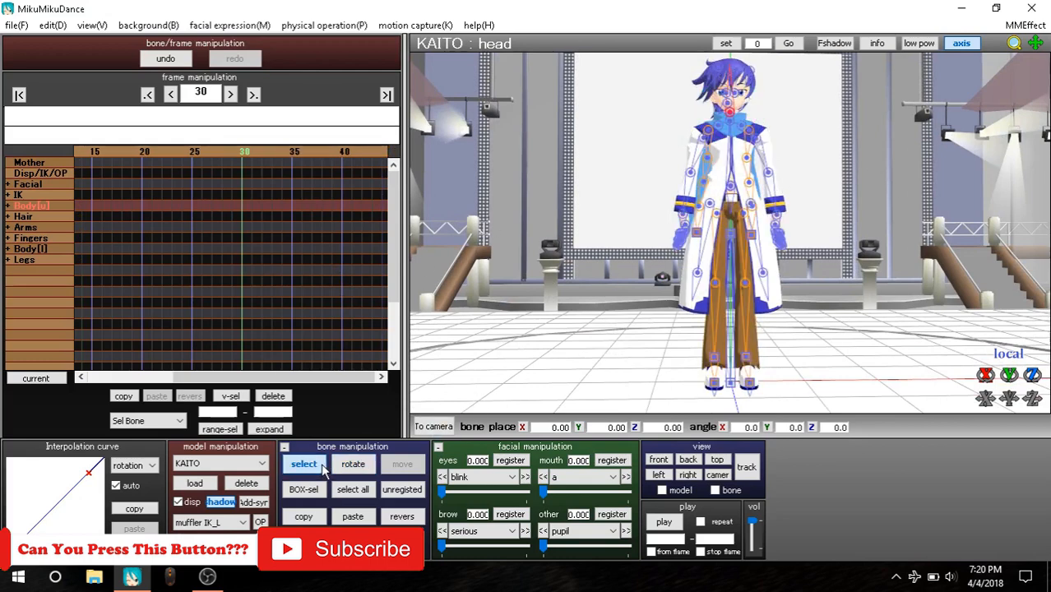
pyautogui.click(705, 138)
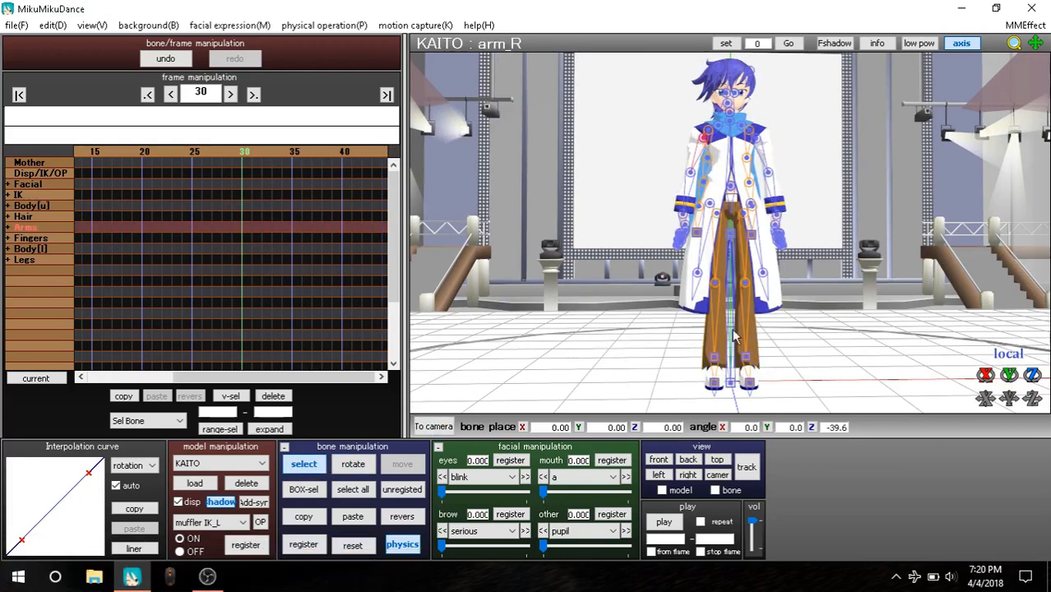
pyautogui.click(661, 462)
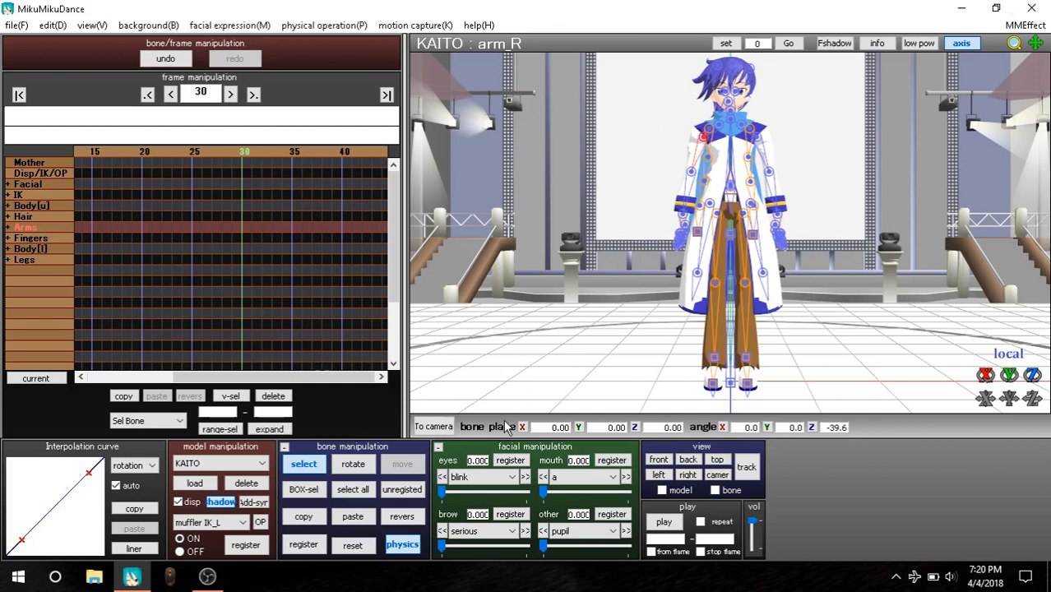
# Move back and forth between frames 0 and 30 to compare the model's pose, ending at frame 30
pyautogui.moveTo(260, 378); pyautogui.dragTo(83, 360)
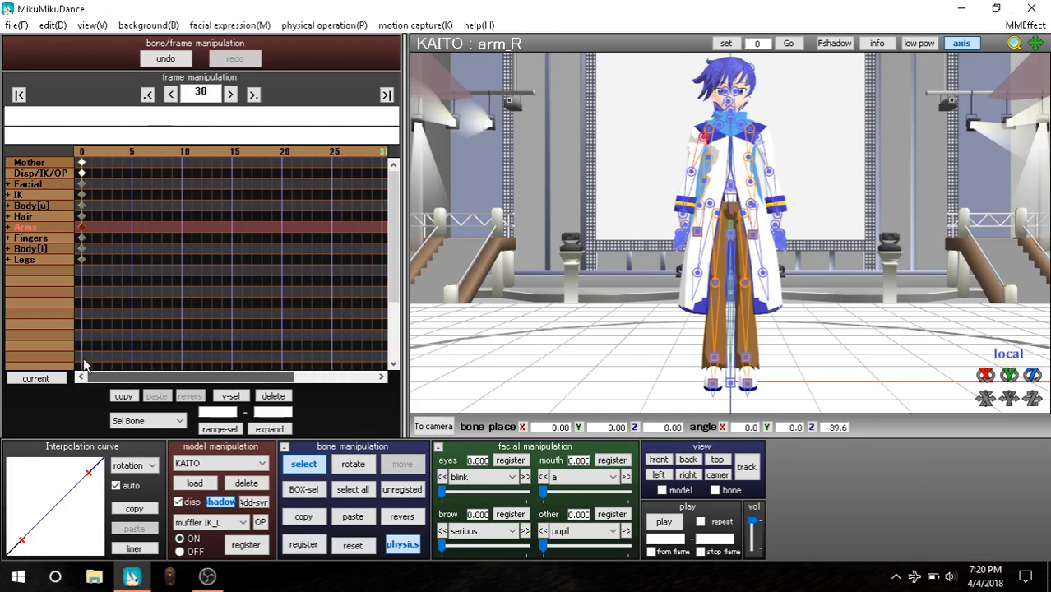
pyautogui.moveTo(225, 376); pyautogui.dragTo(7, 301)
pyautogui.click(86, 161)
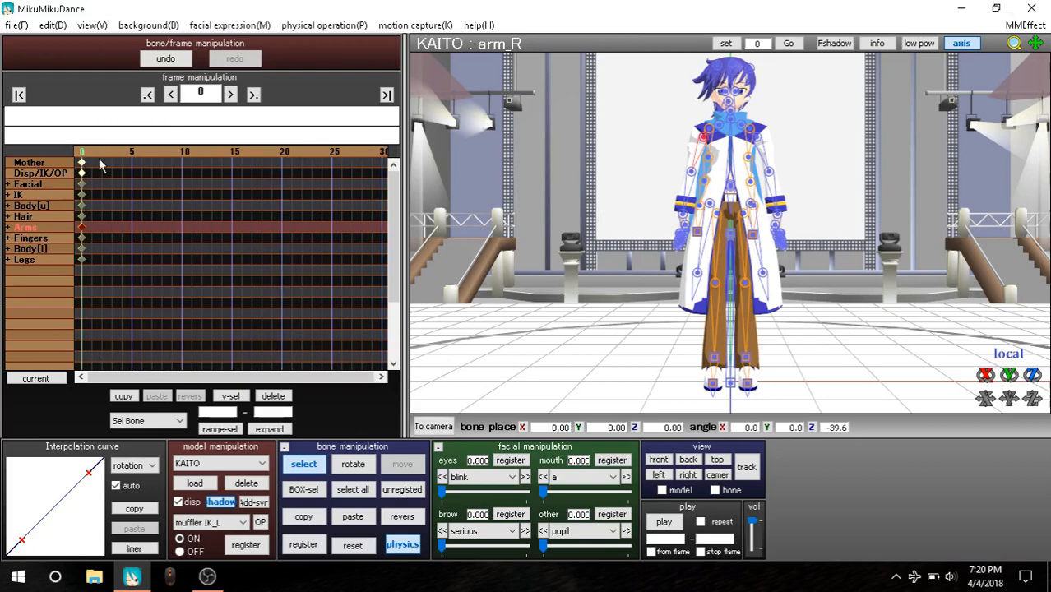
pyautogui.click(388, 158)
pyautogui.moveTo(873, 262); pyautogui.dragTo(851, 265, button='right')
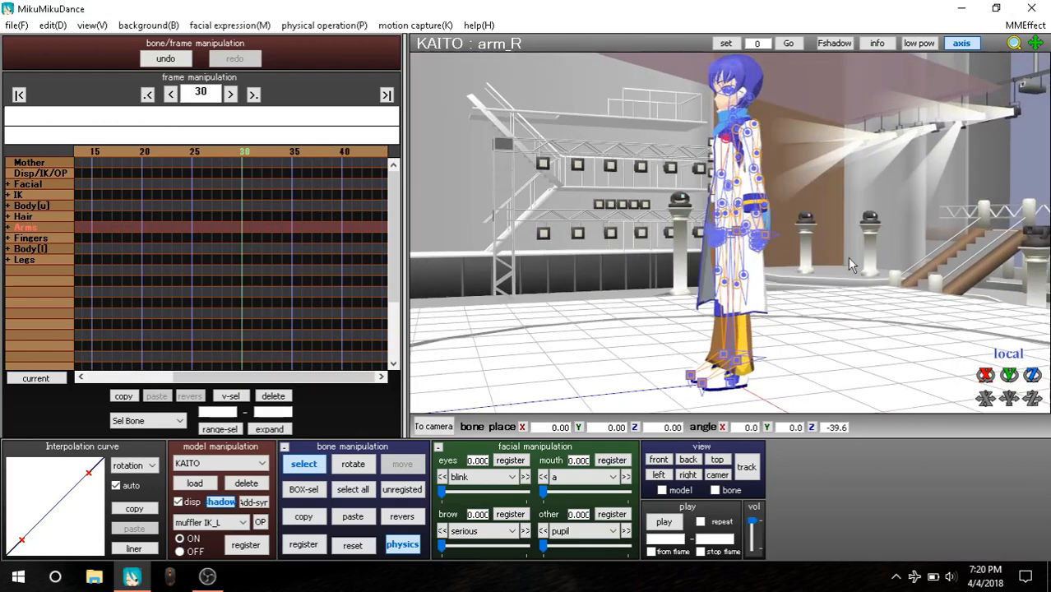
pyautogui.moveTo(565, 258); pyautogui.dragTo(740, 257, button='right')
pyautogui.moveTo(316, 376); pyautogui.dragTo(198, 377)
pyautogui.click(89, 153)
pyautogui.click(83, 152)
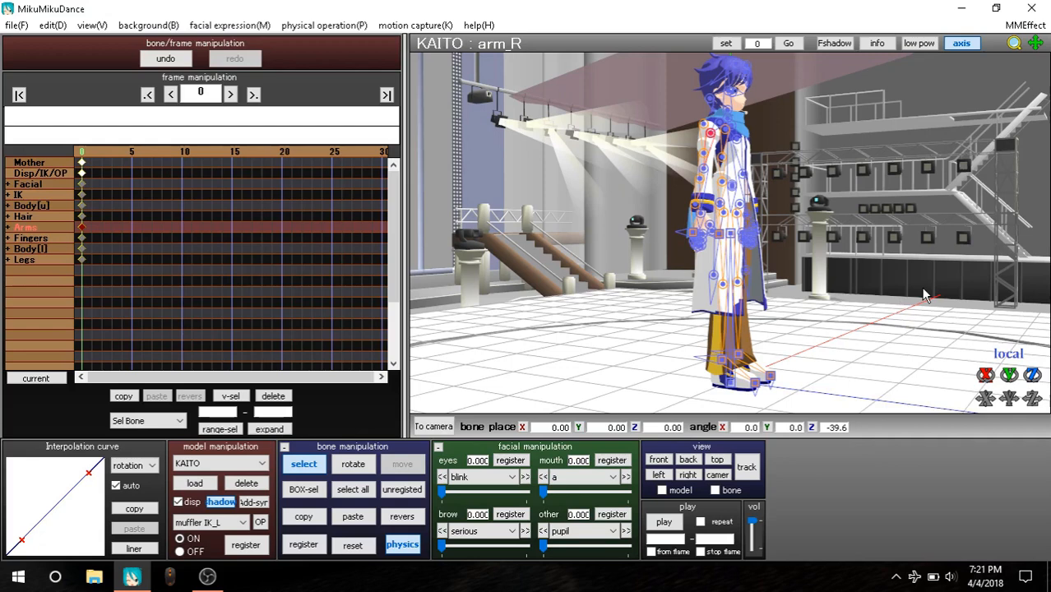
pyautogui.click(382, 153)
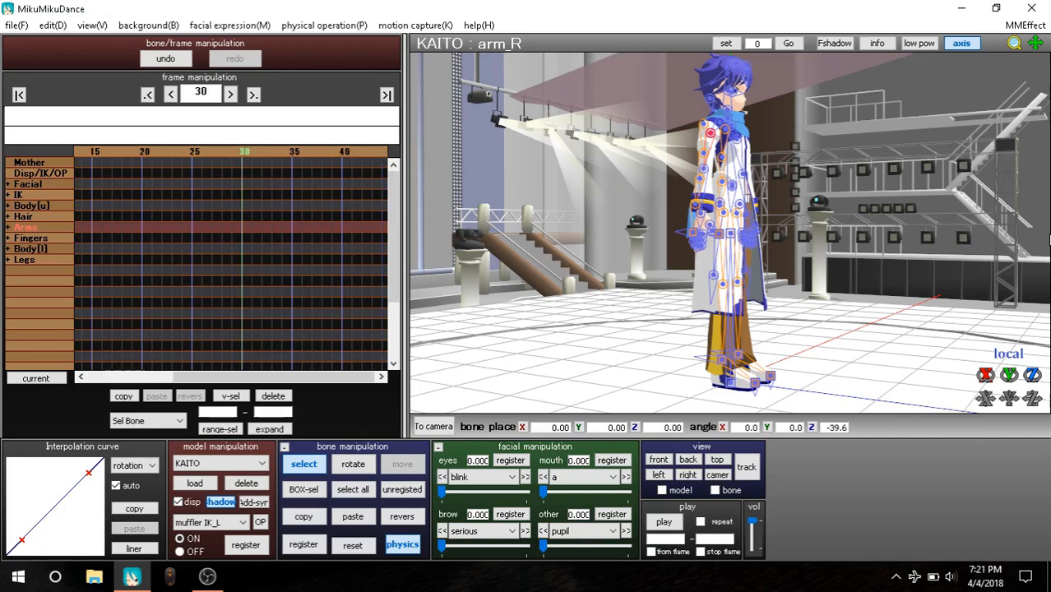
pyautogui.moveTo(225, 378); pyautogui.dragTo(263, 372)
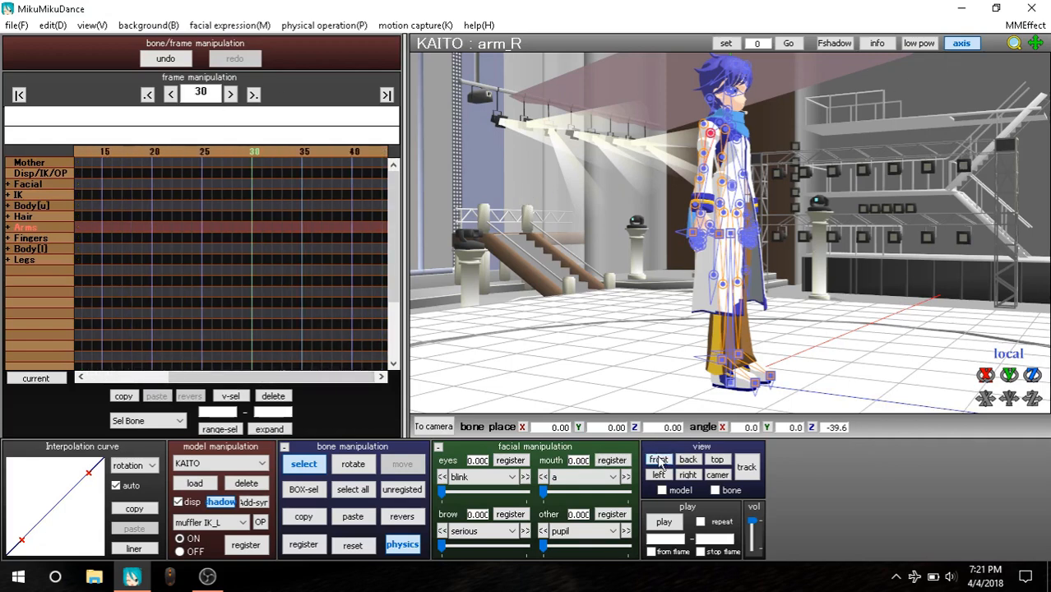
# Raise the right arm bone above the shoulder to about Z 86.5 at frame 30
pyautogui.click(658, 460)
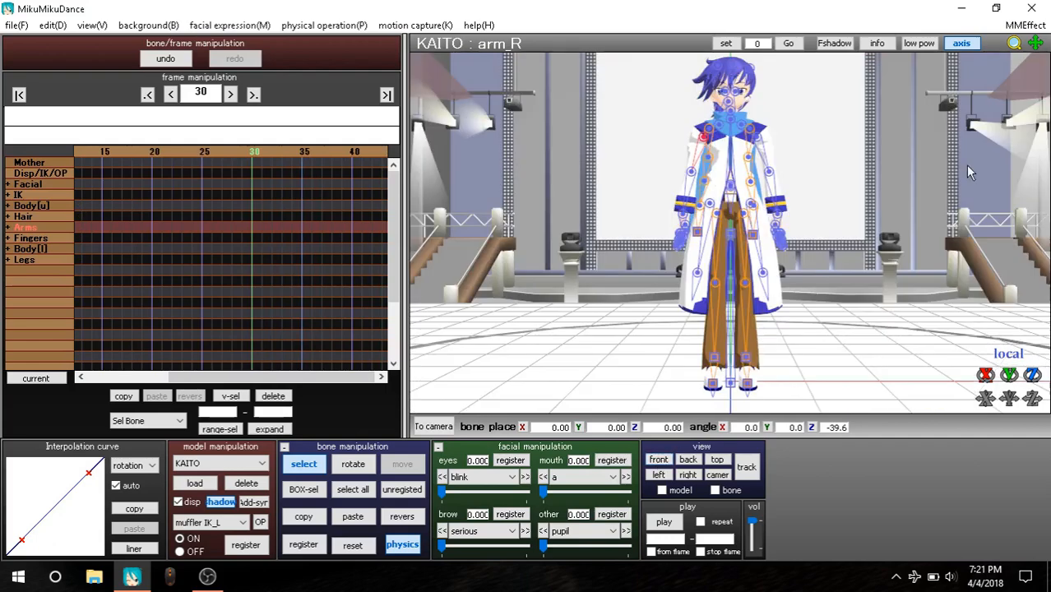
pyautogui.click(353, 463)
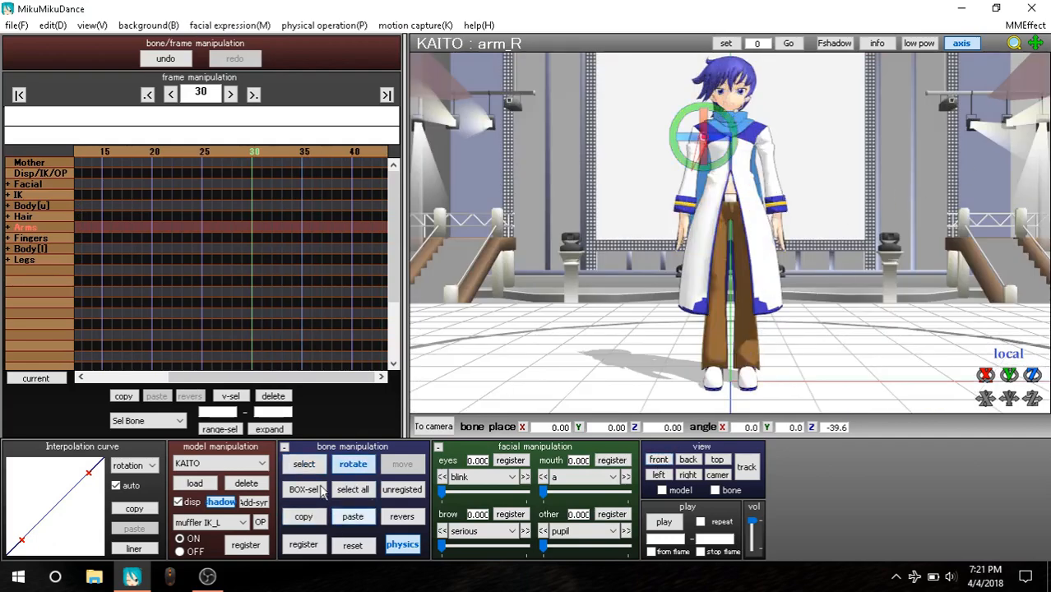
pyautogui.click(303, 464)
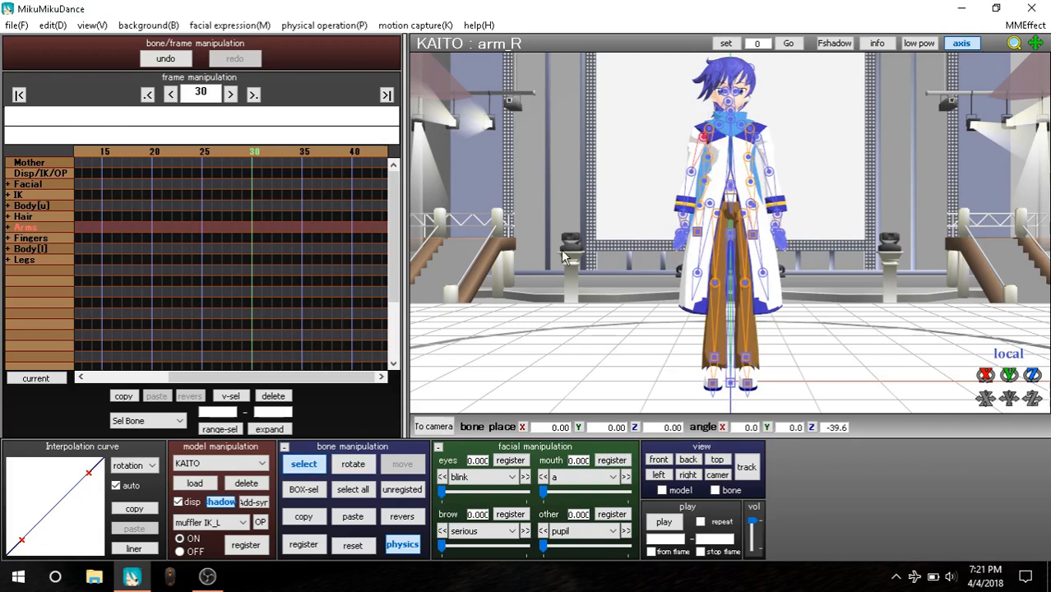
pyautogui.click(353, 463)
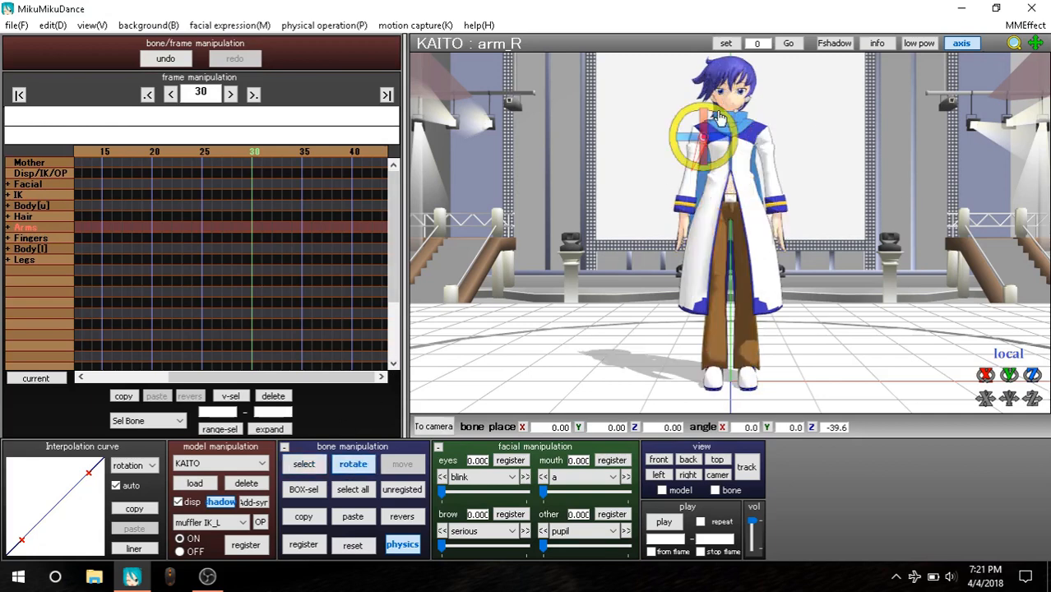
pyautogui.moveTo(721, 118); pyautogui.dragTo(738, 244)
# Rotate the right shoulder bone to about Z 8.2 and register it at frame 30
pyautogui.click(303, 464)
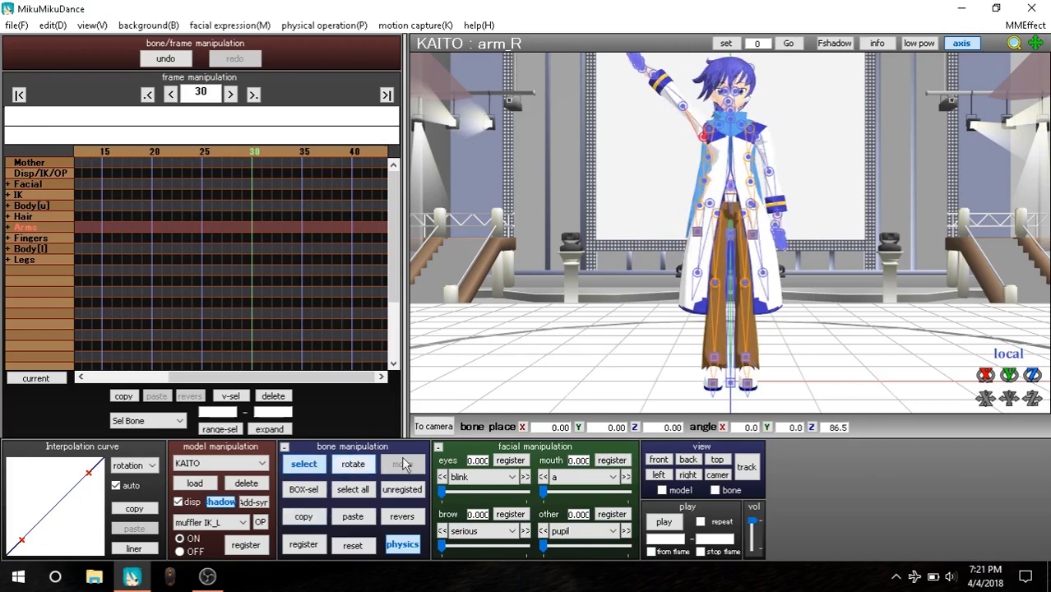
pyautogui.click(722, 125)
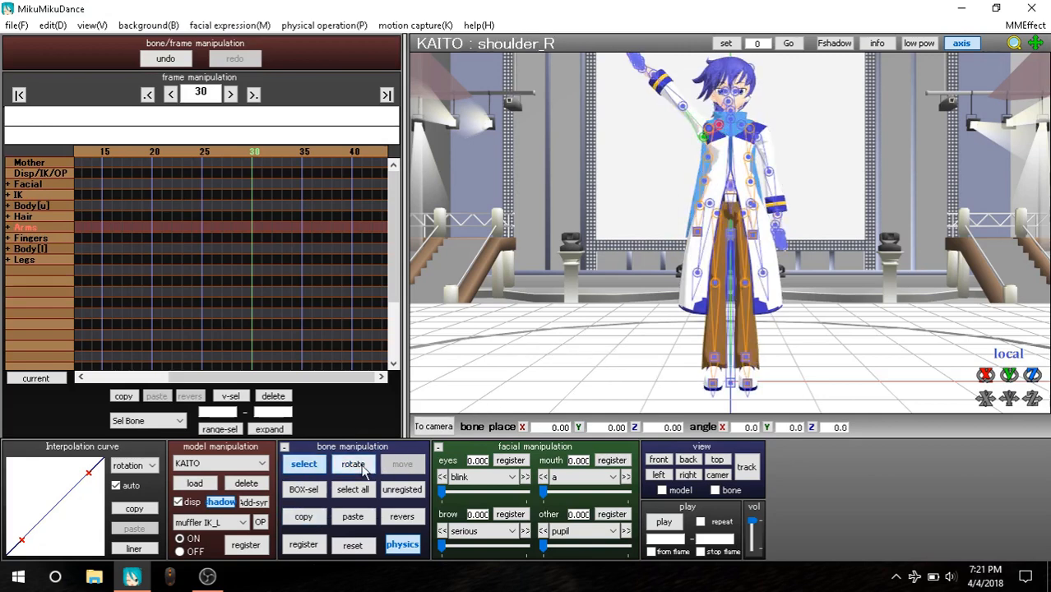
pyautogui.click(352, 464)
pyautogui.moveTo(737, 107); pyautogui.dragTo(720, 101)
pyautogui.click(304, 545)
# Inspect the raised arm from several angles and rotate the right shoulder bone further to about Z 13.6
pyautogui.click(304, 463)
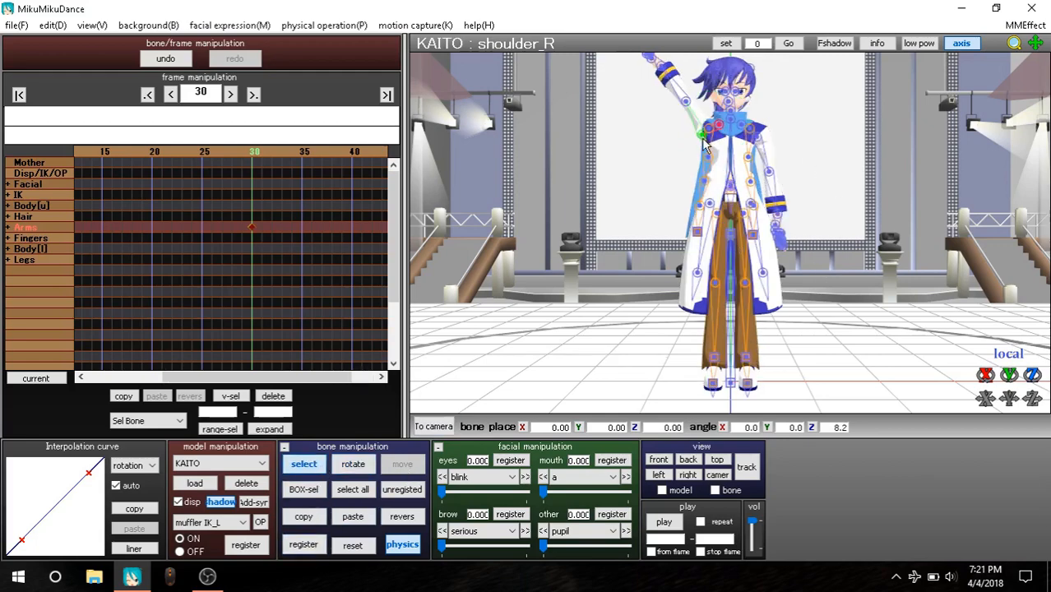
pyautogui.moveTo(638, 167); pyautogui.dragTo(685, 170, button='right')
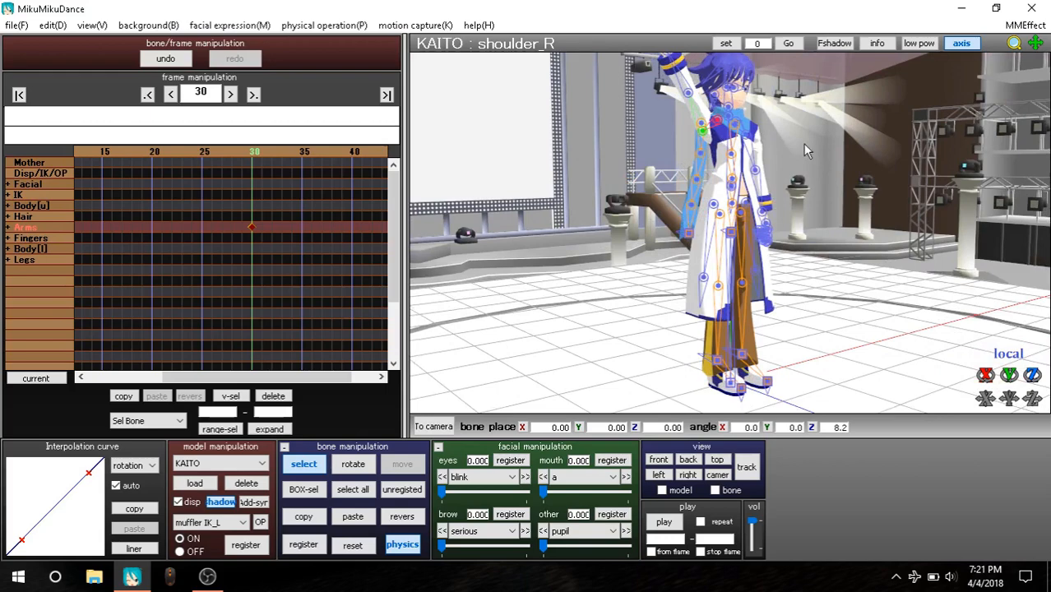
pyautogui.moveTo(805, 151); pyautogui.dragTo(690, 148, button='right')
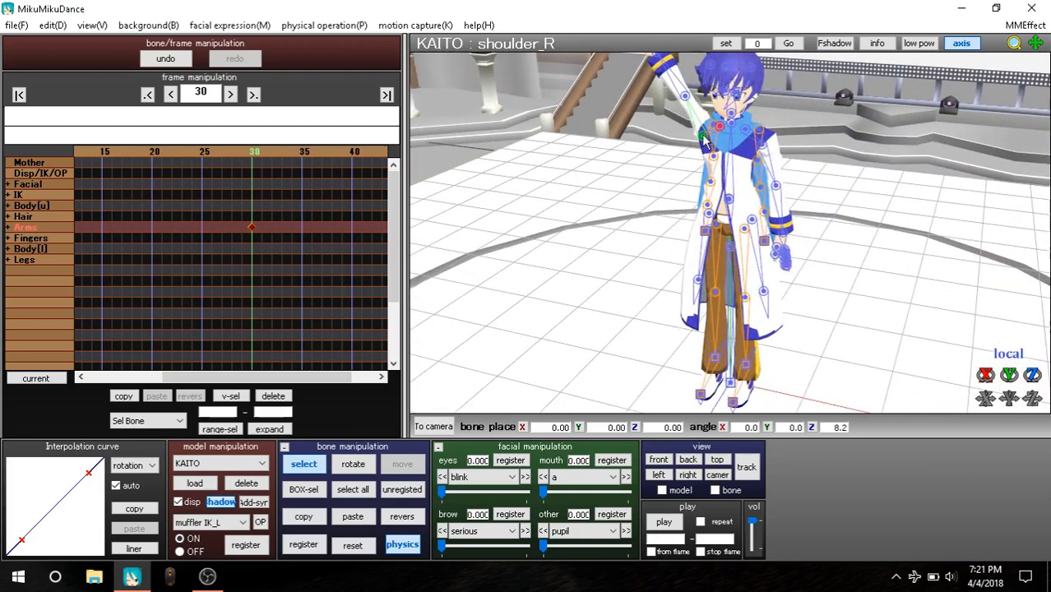
pyautogui.click(703, 134)
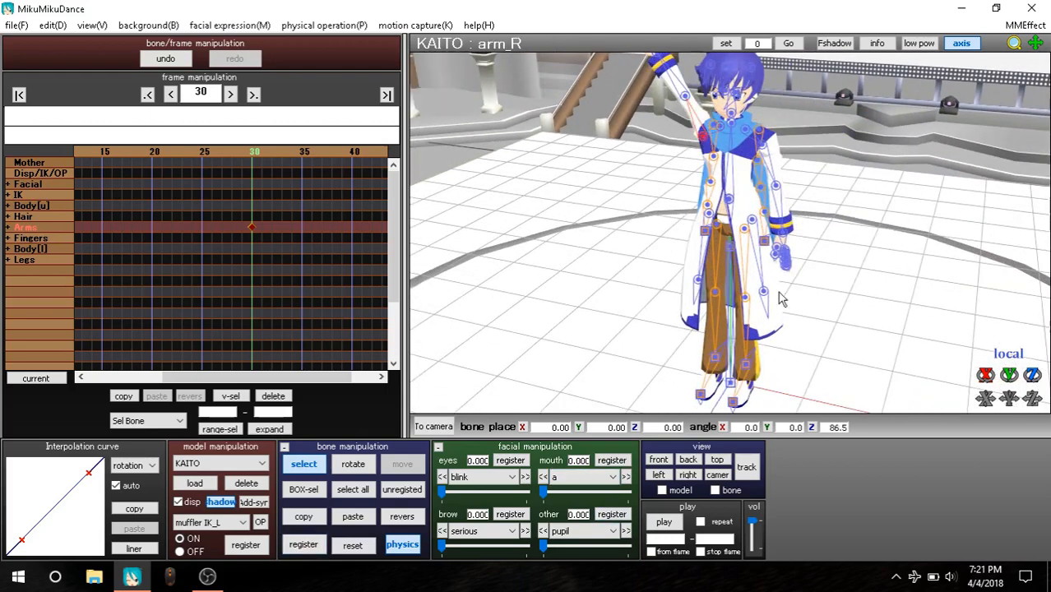
pyautogui.moveTo(593, 178); pyautogui.dragTo(616, 174, button='right')
pyautogui.moveTo(723, 203); pyautogui.dragTo(724, 163, button='right')
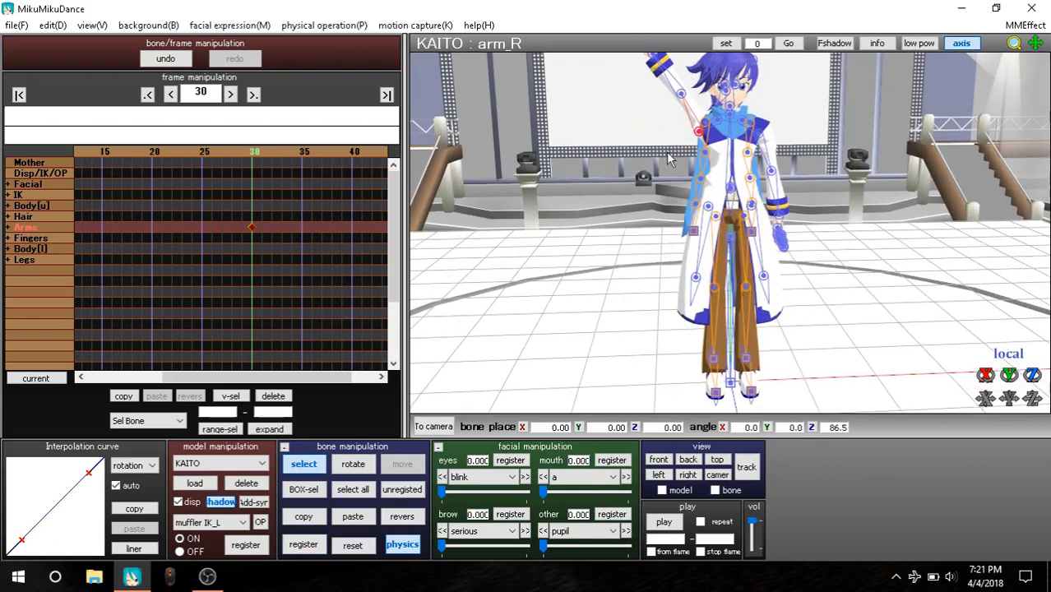
pyautogui.click(715, 126)
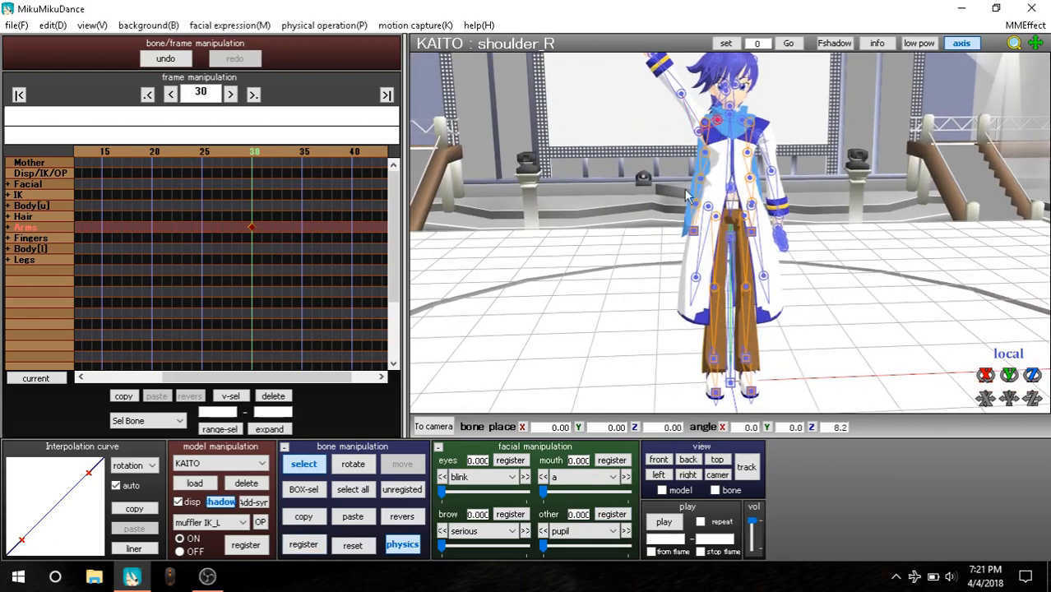
pyautogui.click(352, 463)
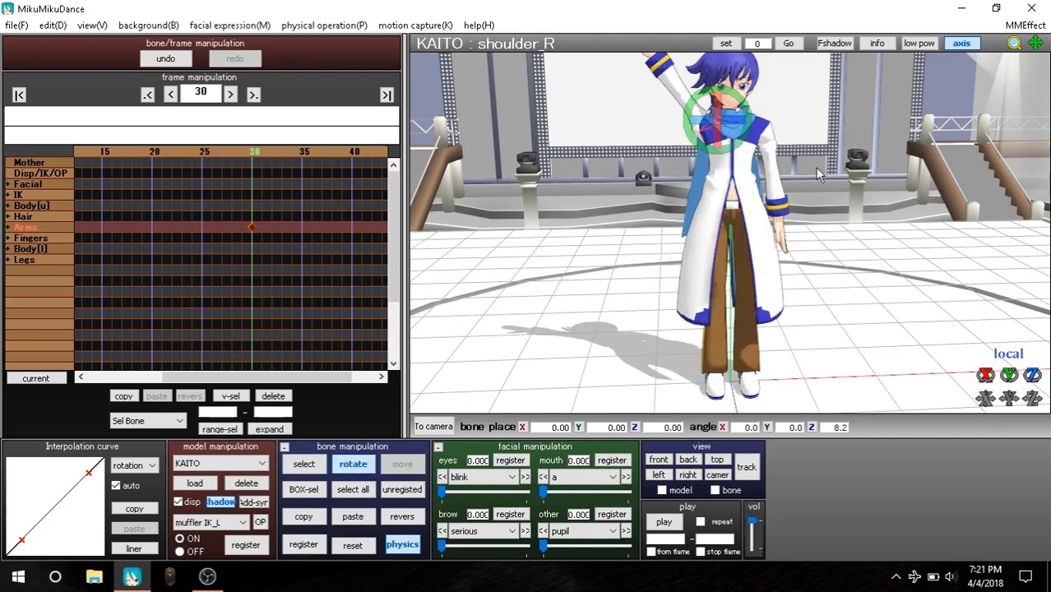
pyautogui.click(657, 460)
pyautogui.moveTo(753, 122); pyautogui.dragTo(749, 111)
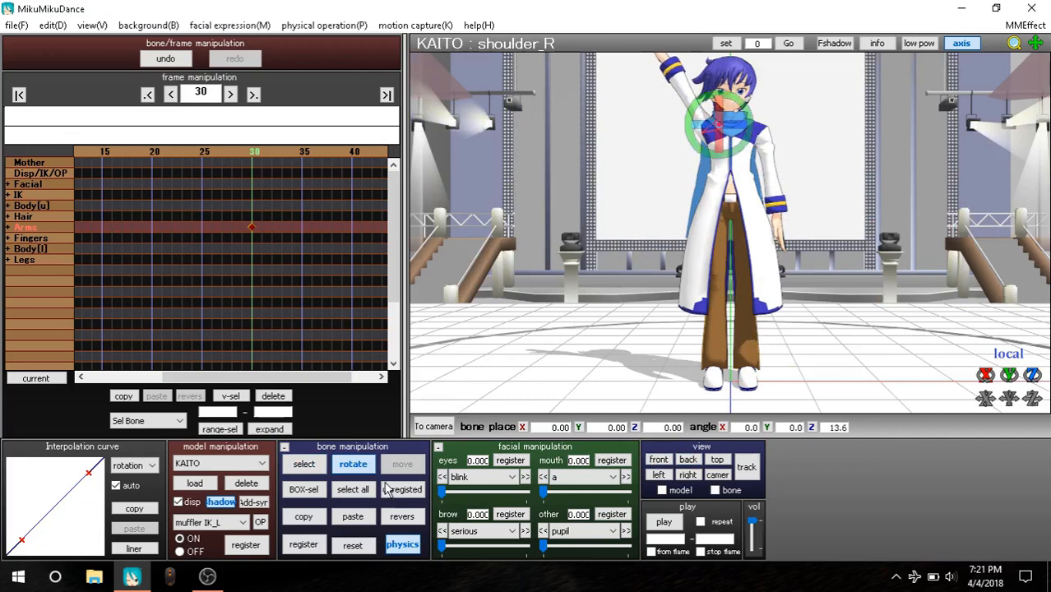
# Copy the right shoulder's pose, mirror it onto the left shoulder bone, and register it at frame 30
pyautogui.click(314, 523)
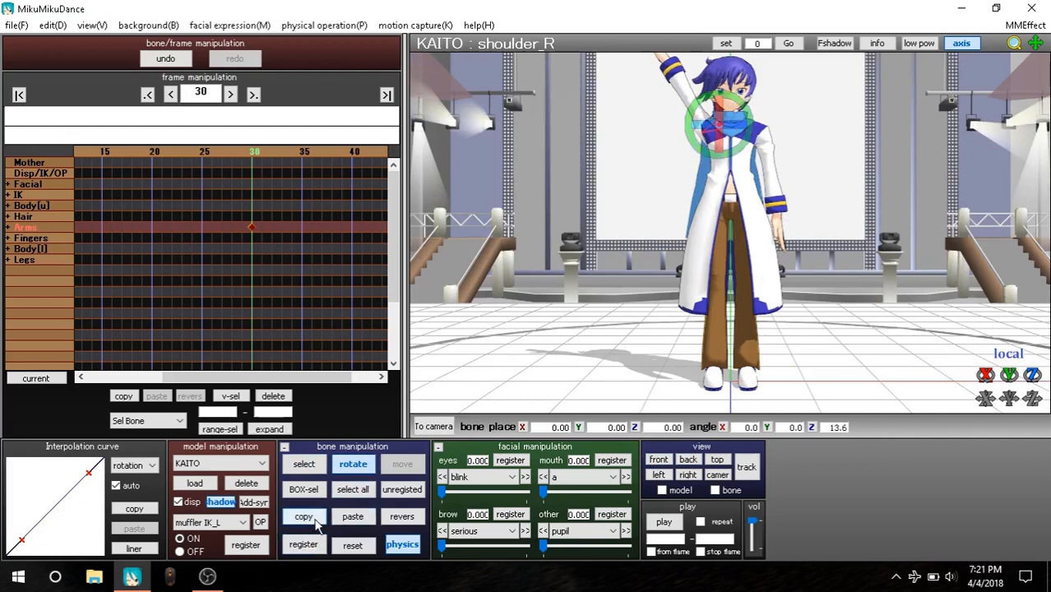
pyautogui.click(404, 524)
pyautogui.click(310, 552)
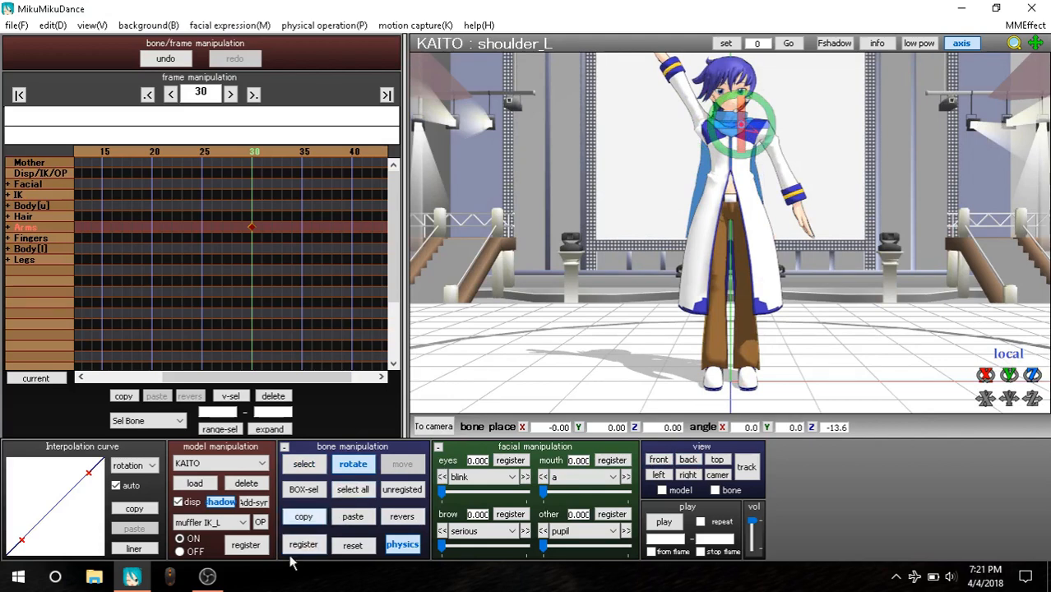
# Copy the right arm bone's pose, mirror it onto the left arm, and register it at frame 30
pyautogui.click(321, 467)
pyautogui.click(702, 133)
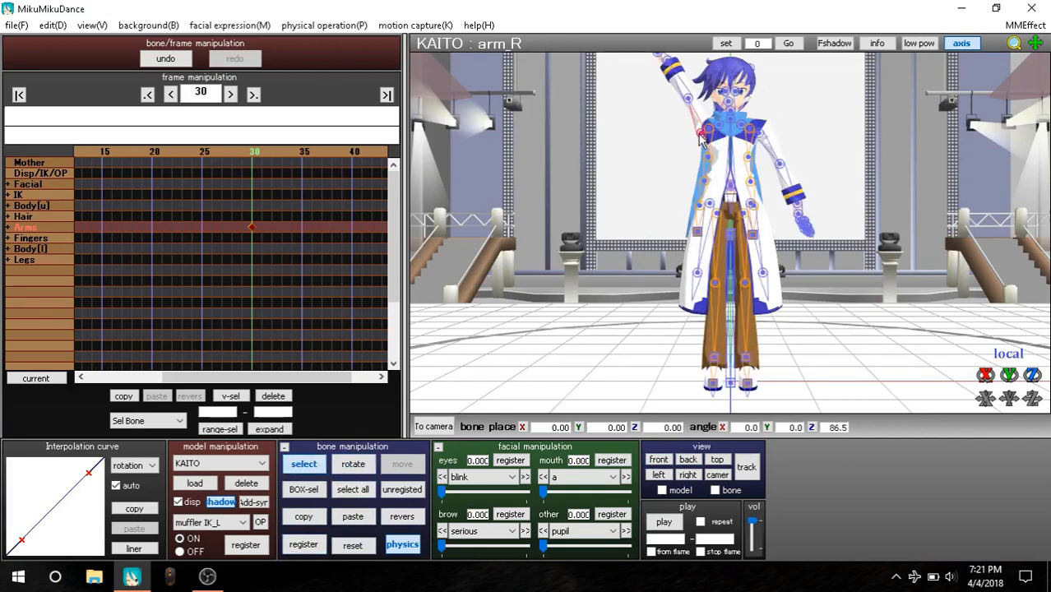
pyautogui.click(319, 520)
pyautogui.click(401, 518)
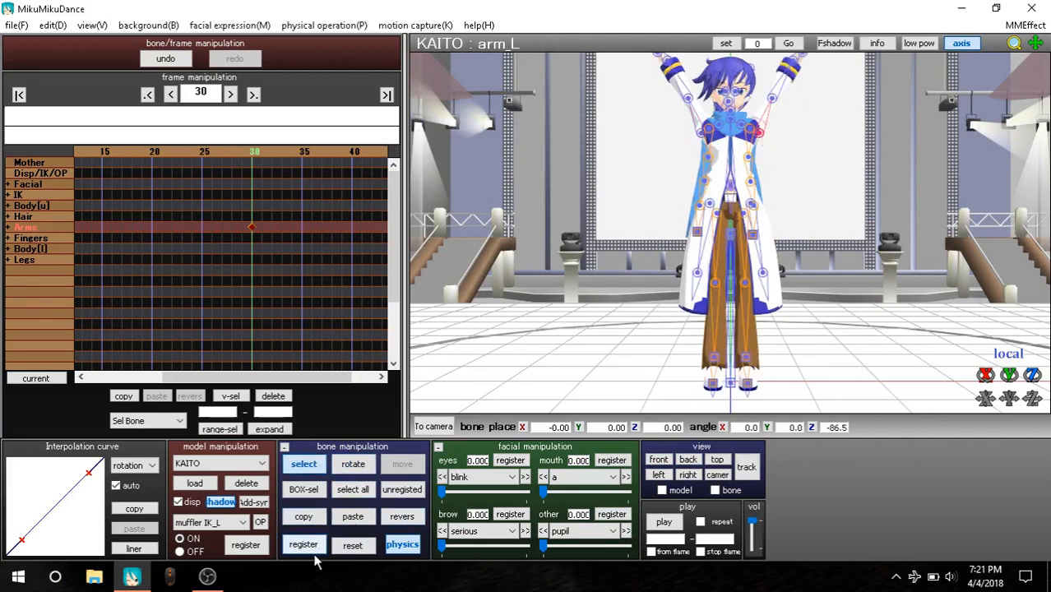
pyautogui.click(313, 546)
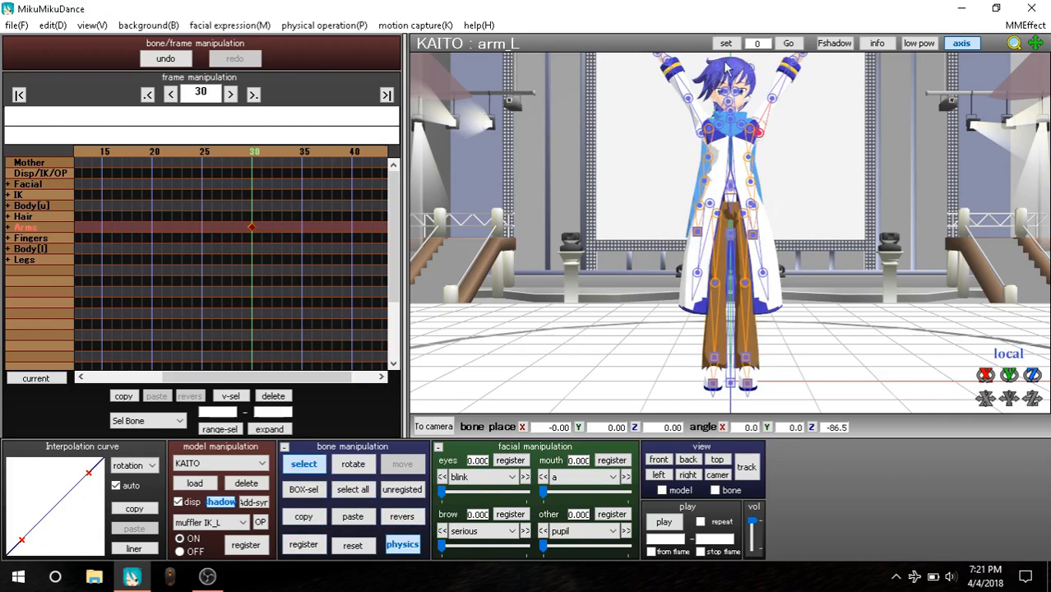
# Bend and register the right elbow bone at about Z 34.3, and mirror its pose onto the left elbow
pyautogui.click(688, 98)
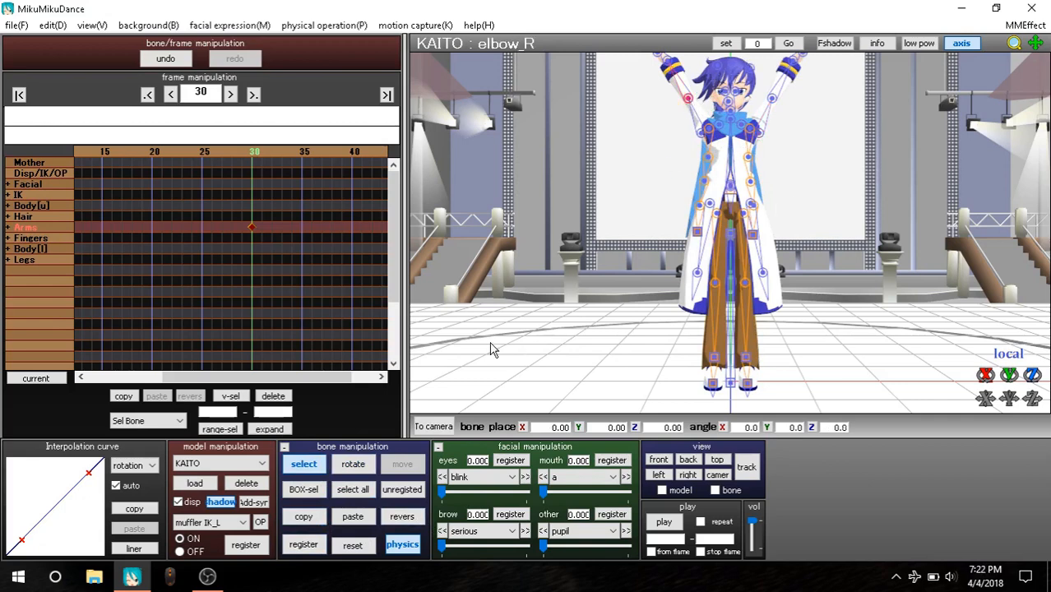
pyautogui.click(364, 471)
pyautogui.moveTo(713, 81); pyautogui.dragTo(754, 105)
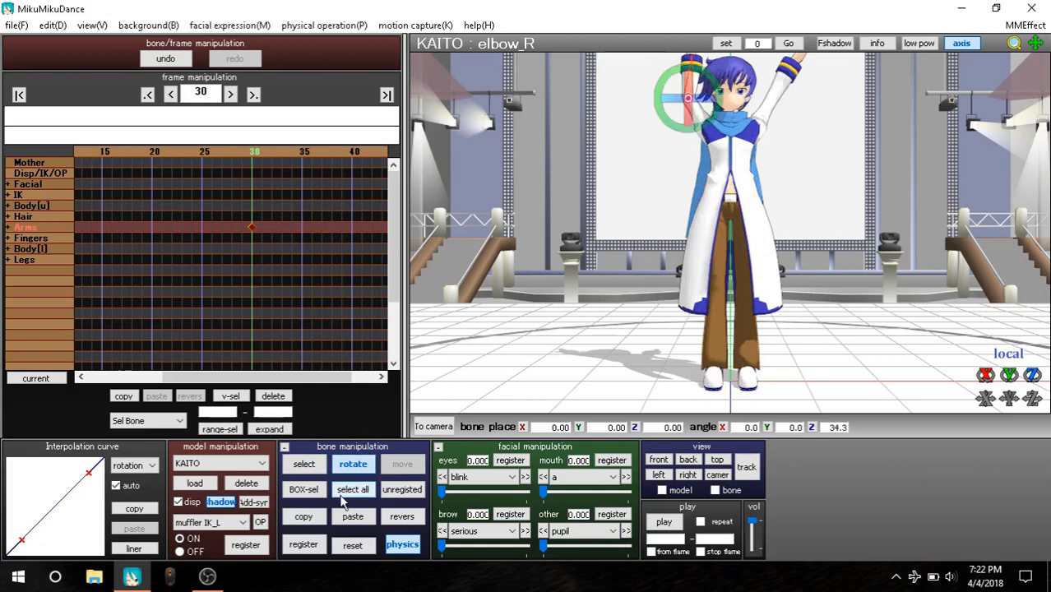
pyautogui.click(304, 545)
pyautogui.click(304, 516)
pyautogui.click(402, 516)
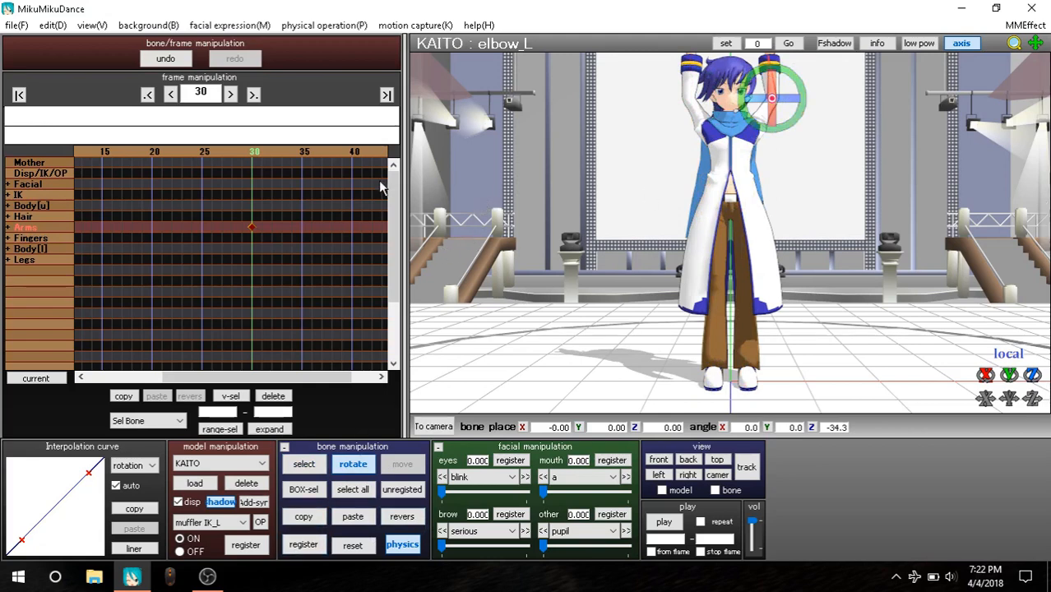
# Advance the timeline from frame 30 to frame 60
pyautogui.press('Right')
pyautogui.press('Right')
pyautogui.press('Right')
pyautogui.press('Right')
pyautogui.press('Right')
pyautogui.press('Right')
pyautogui.press('Right')
pyautogui.press('Right')
pyautogui.press('Right')
pyautogui.press('Right')
pyautogui.press('Right')
pyautogui.press('Right')
pyautogui.press('Right')
pyautogui.press('Right')
pyautogui.press('Right')
pyautogui.press('Right')
pyautogui.press('Right')
pyautogui.press('Right')
pyautogui.press('Right')
pyautogui.press('Right')
pyautogui.press('Right')
pyautogui.press('Right')
pyautogui.press('Right')
pyautogui.press('Right')
pyautogui.press('Right')
pyautogui.press('Right')
pyautogui.press('Right')
pyautogui.press('Right')
pyautogui.press('Right')
pyautogui.press('Right')
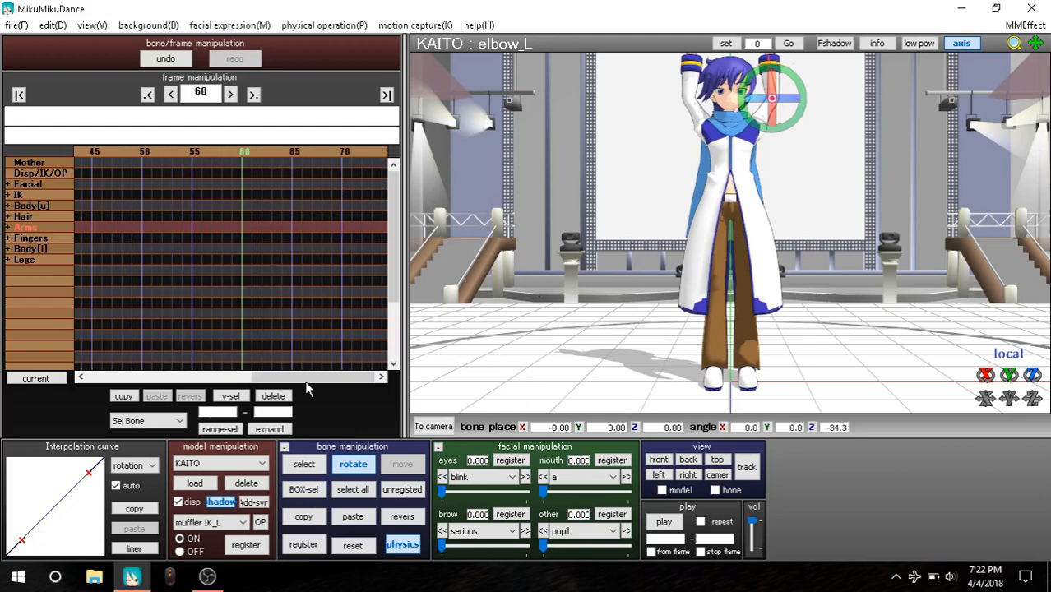
# Select the keyframes of all bone groups at frame 0 and copy them
pyautogui.moveTo(322, 380); pyautogui.dragTo(136, 383)
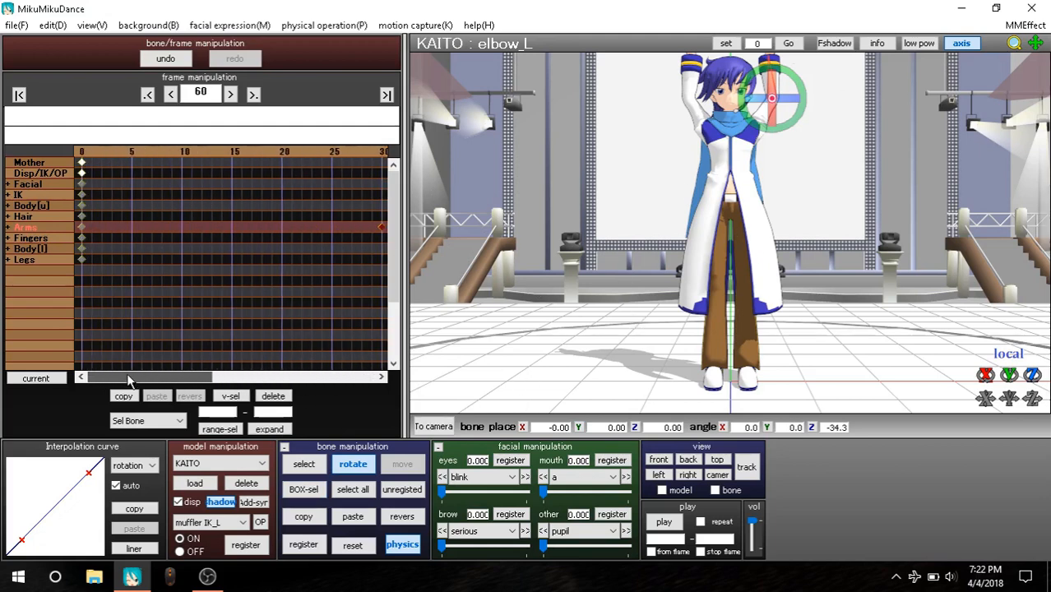
pyautogui.moveTo(96, 270)
pyautogui.mouseDown()
pyautogui.moveTo(78, 234)
pyautogui.moveTo(73, 167)
pyautogui.mouseUp()
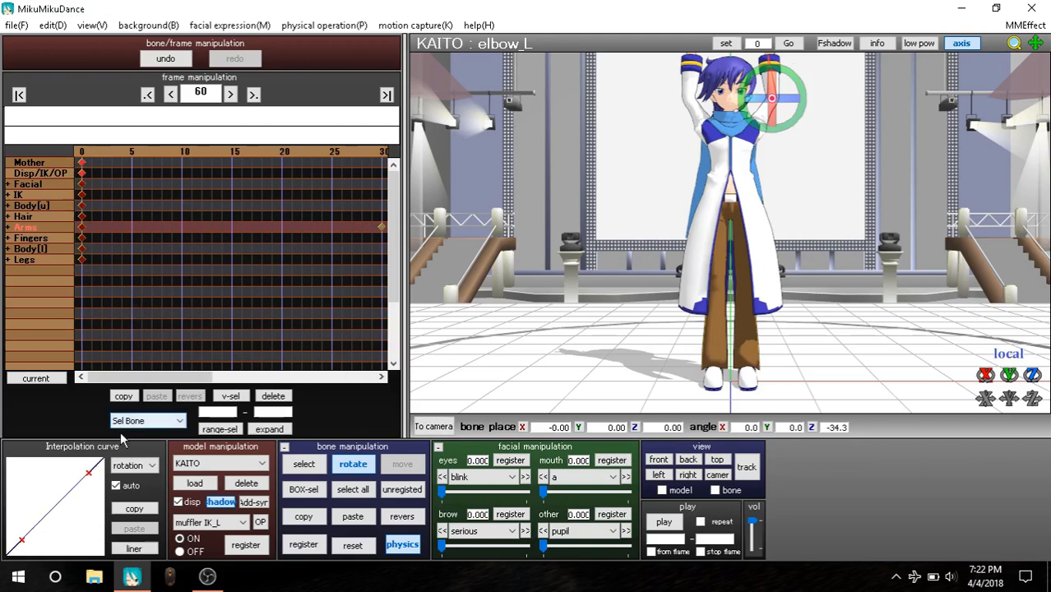
pyautogui.click(123, 396)
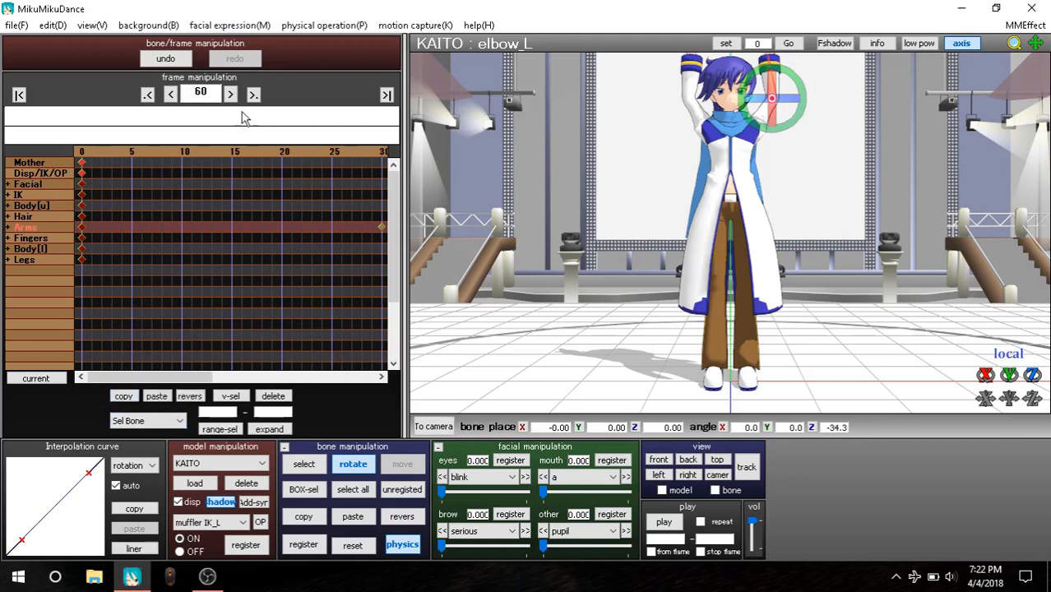
pyautogui.moveTo(123, 284); pyautogui.dragTo(63, 146)
pyautogui.click(130, 399)
# Paste the copied keyframes at frame 60 and shift the whole pasted column to frame 62
pyautogui.moveTo(124, 376); pyautogui.dragTo(334, 334)
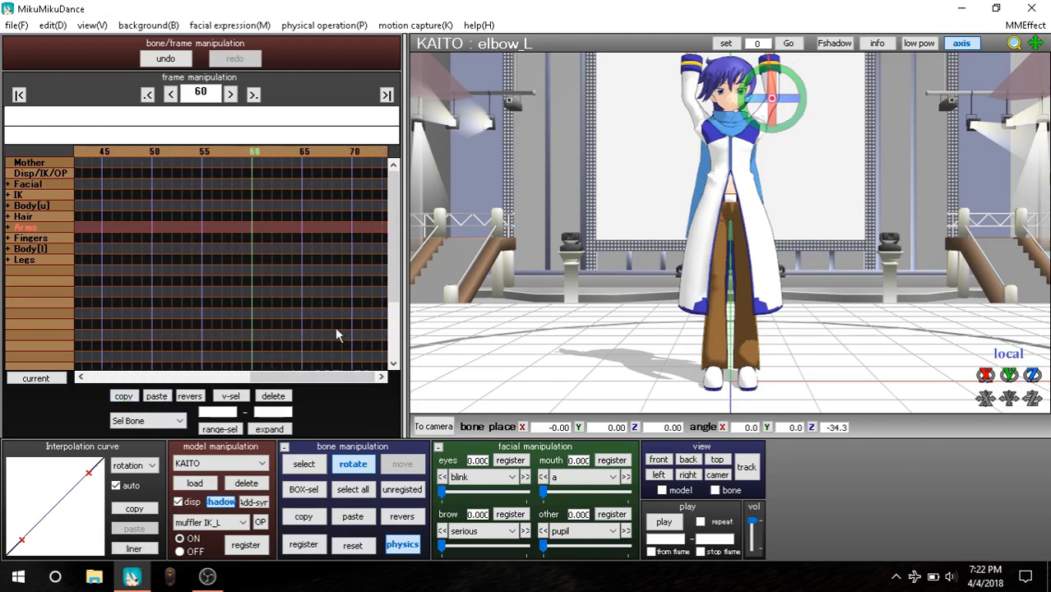
pyautogui.click(156, 396)
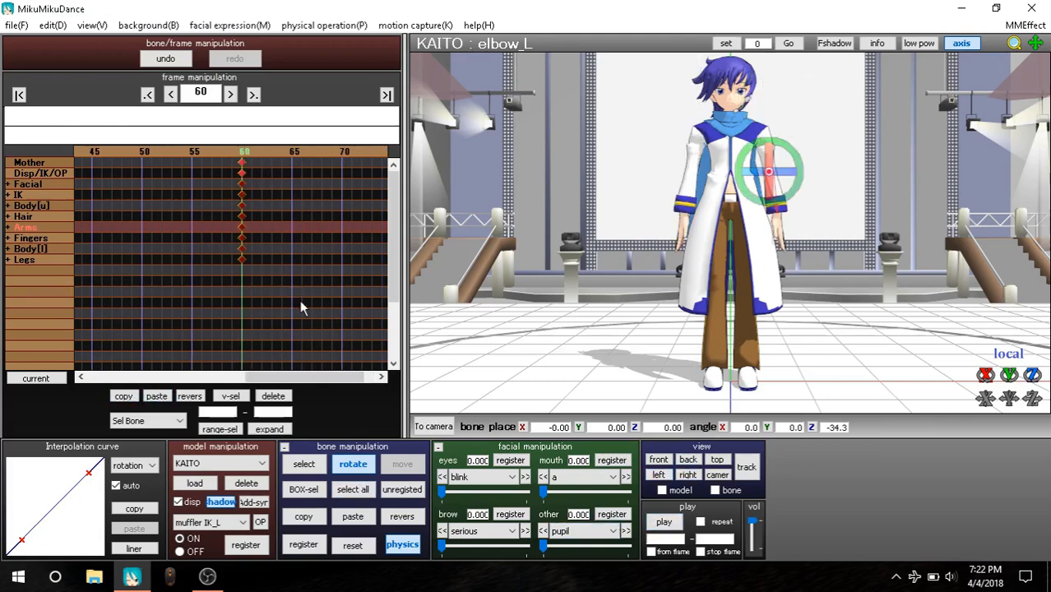
pyautogui.moveTo(301, 307); pyautogui.dragTo(201, 112)
pyautogui.moveTo(245, 174); pyautogui.dragTo(265, 231)
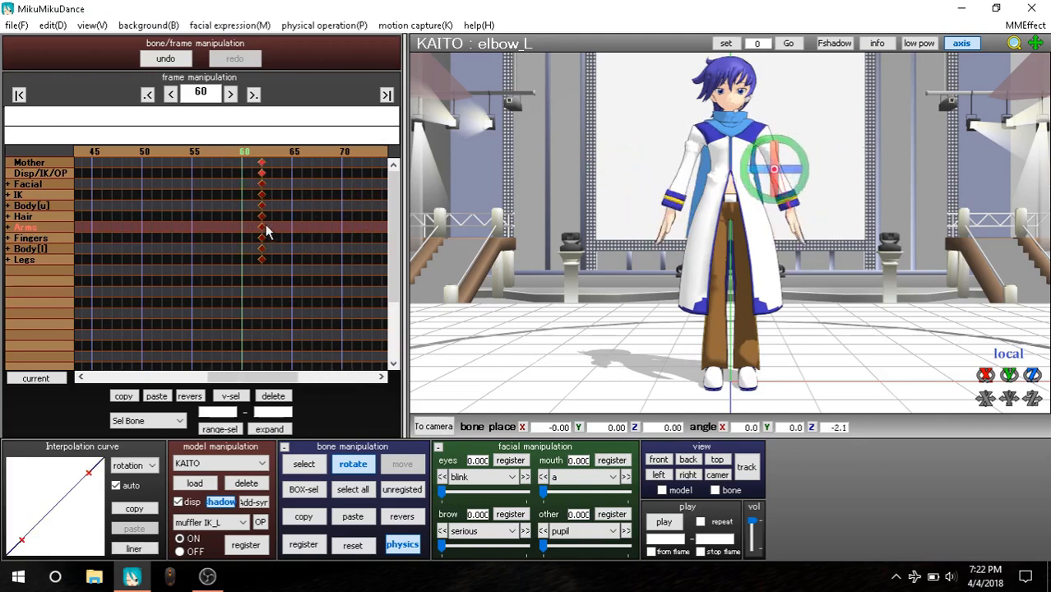
# Return the timeline to frame 0 and set the playback range from 0 to 65
pyautogui.click(667, 521)
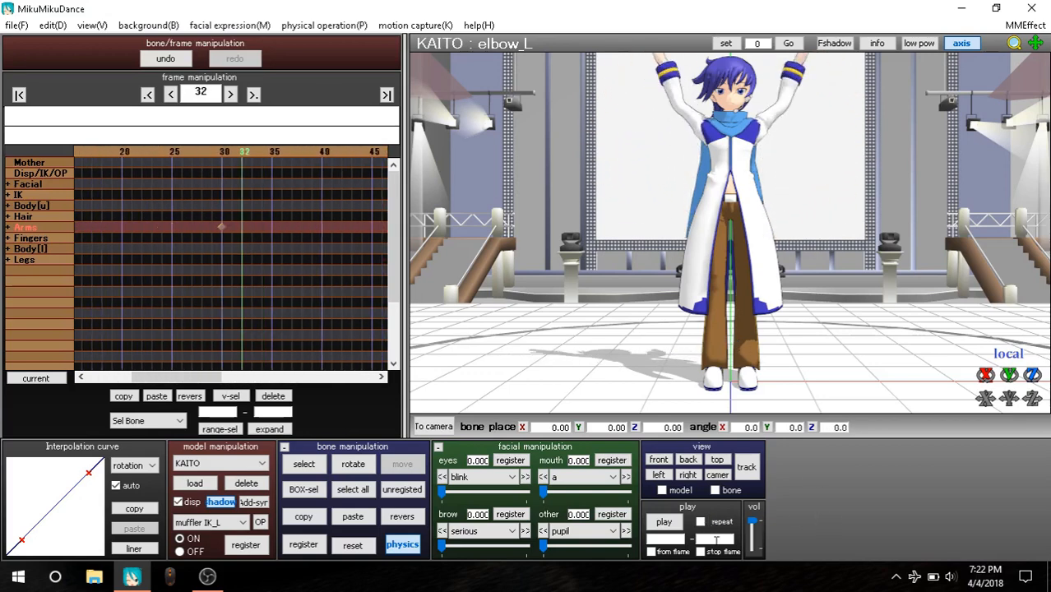
pyautogui.press('Left')
pyautogui.press('Left')
pyautogui.press('Left')
pyautogui.press('Left')
pyautogui.press('Left')
pyautogui.press('Left')
pyautogui.press('Left')
pyautogui.press('Left')
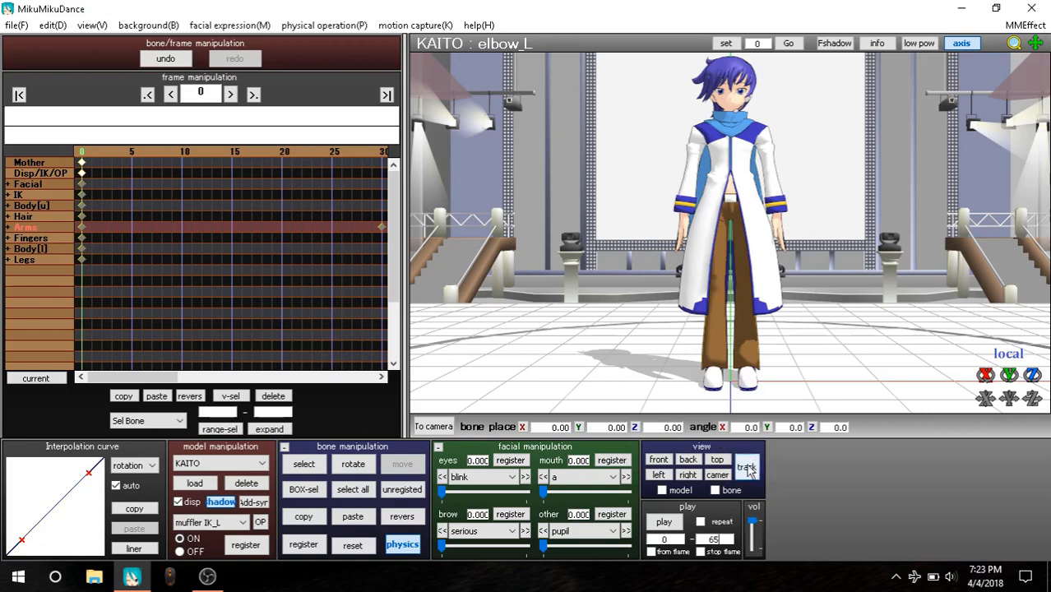
# Play the arm animation from frame 0 to 65 several times and examine the motion from different angles
pyautogui.click(664, 521)
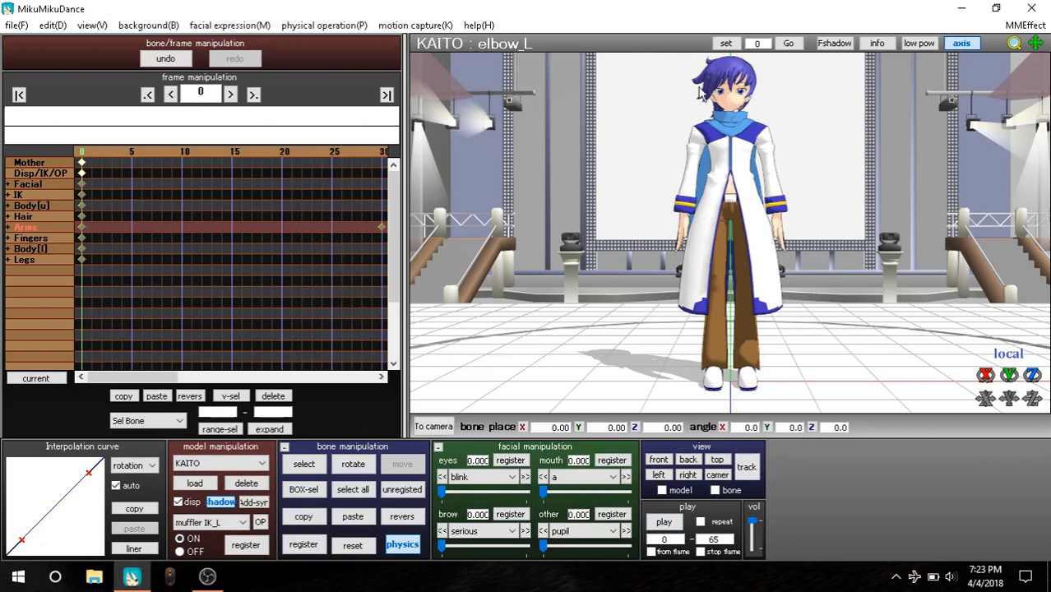
pyautogui.click(664, 521)
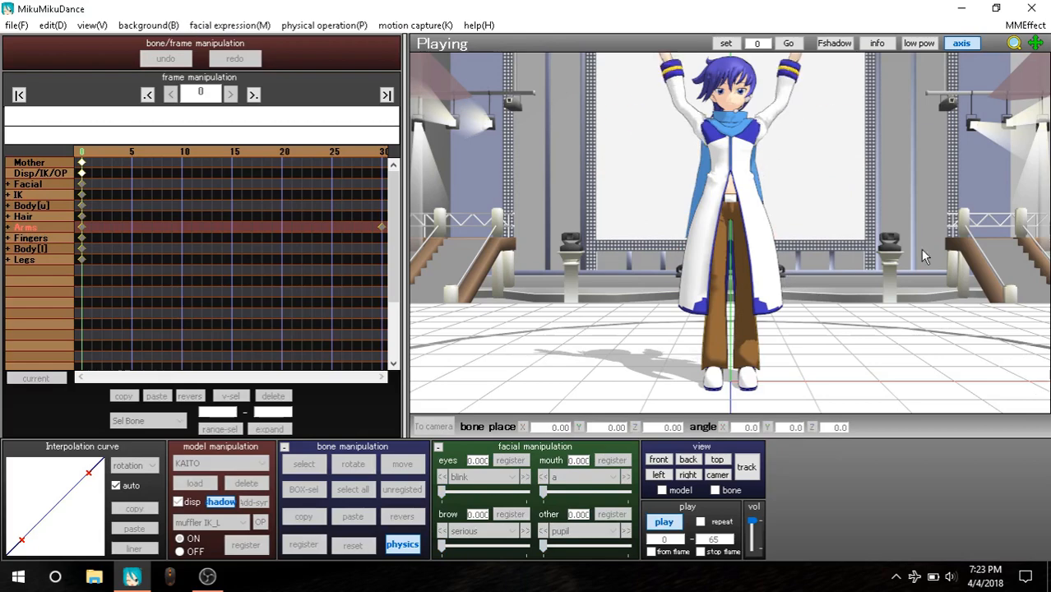
pyautogui.moveTo(802, 194); pyautogui.dragTo(758, 208, button='right')
pyautogui.click(664, 521)
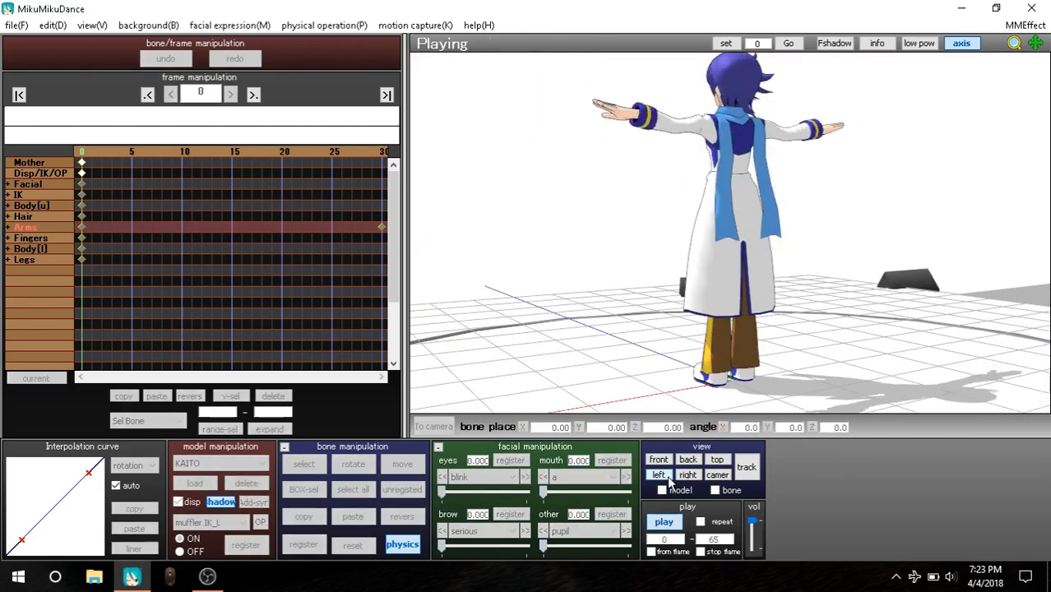
pyautogui.click(672, 462)
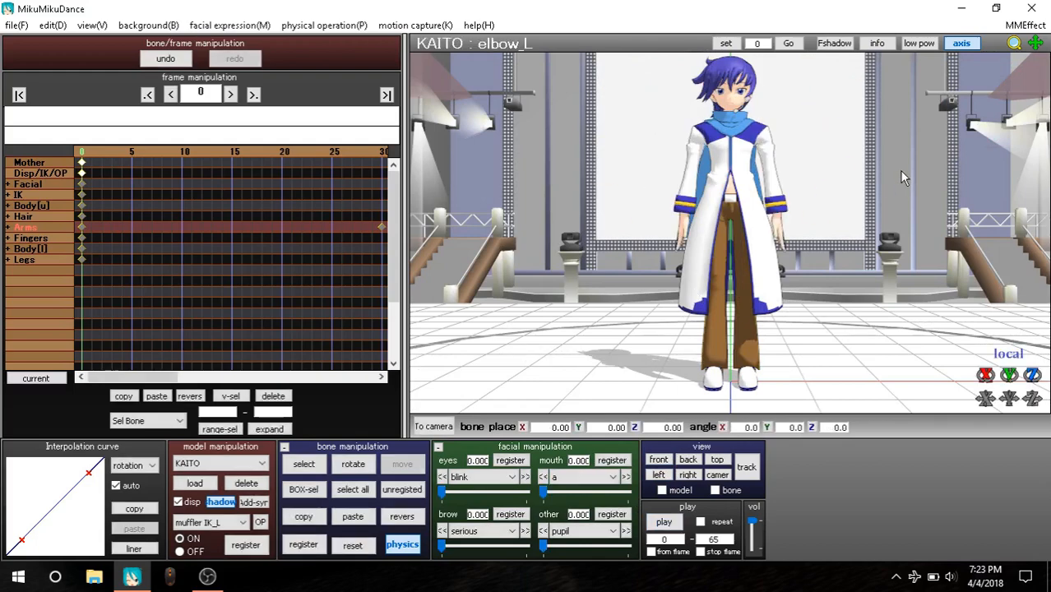
pyautogui.moveTo(896, 180)
pyautogui.mouseDown(button='right')
pyautogui.moveTo(1046, 76)
pyautogui.moveTo(954, 115)
pyautogui.moveTo(886, 176)
pyautogui.mouseUp(button='right')
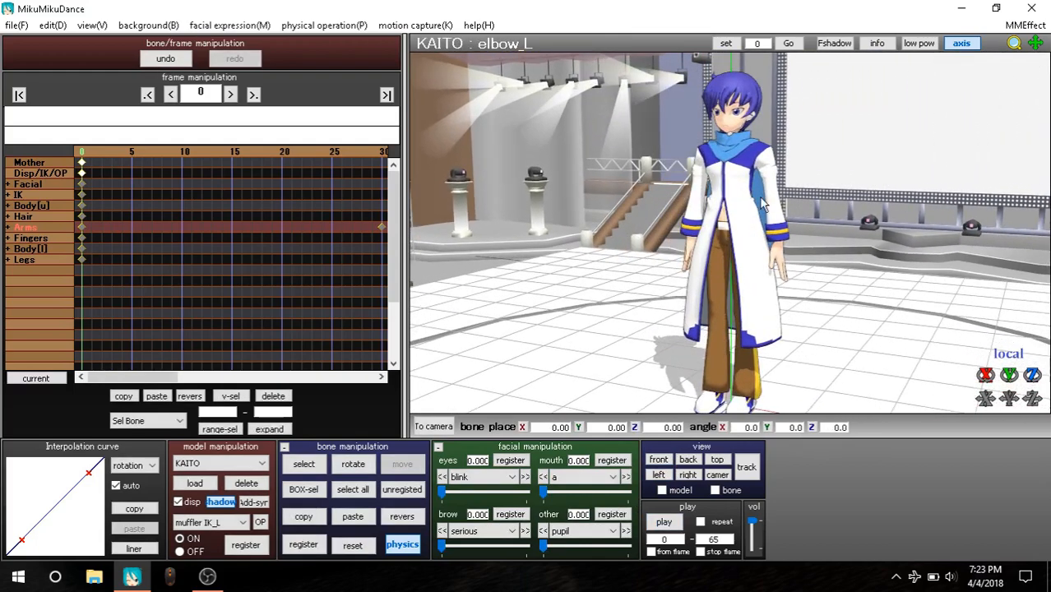
pyautogui.moveTo(762, 205); pyautogui.dragTo(723, 189, button='right')
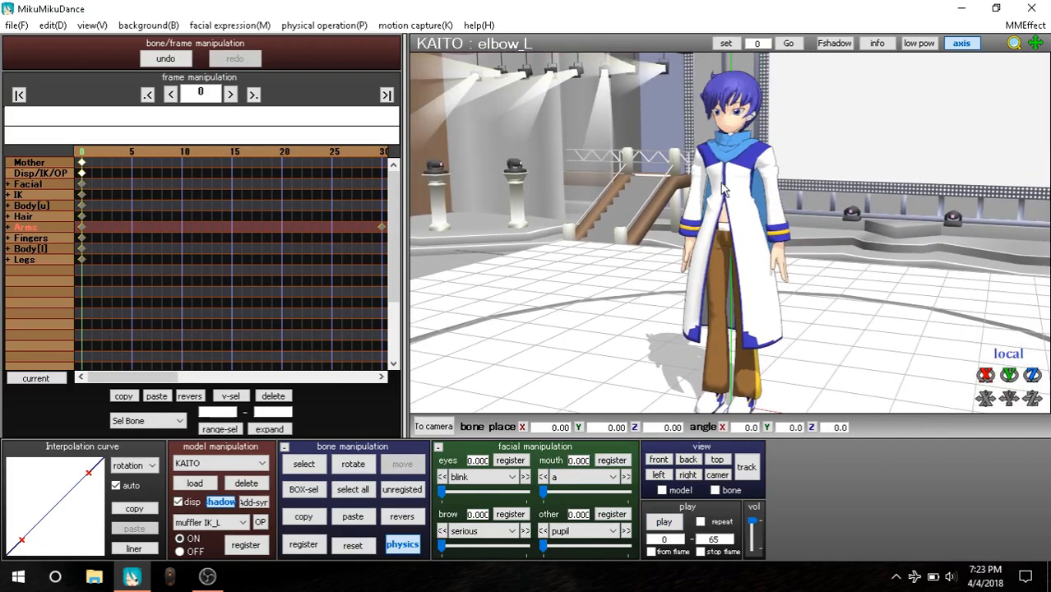
pyautogui.click(663, 522)
# Save the project as a new file named 1 in the Fast Projects folder of the desktop's MikuMikuDance folder
pyautogui.click(16, 26)
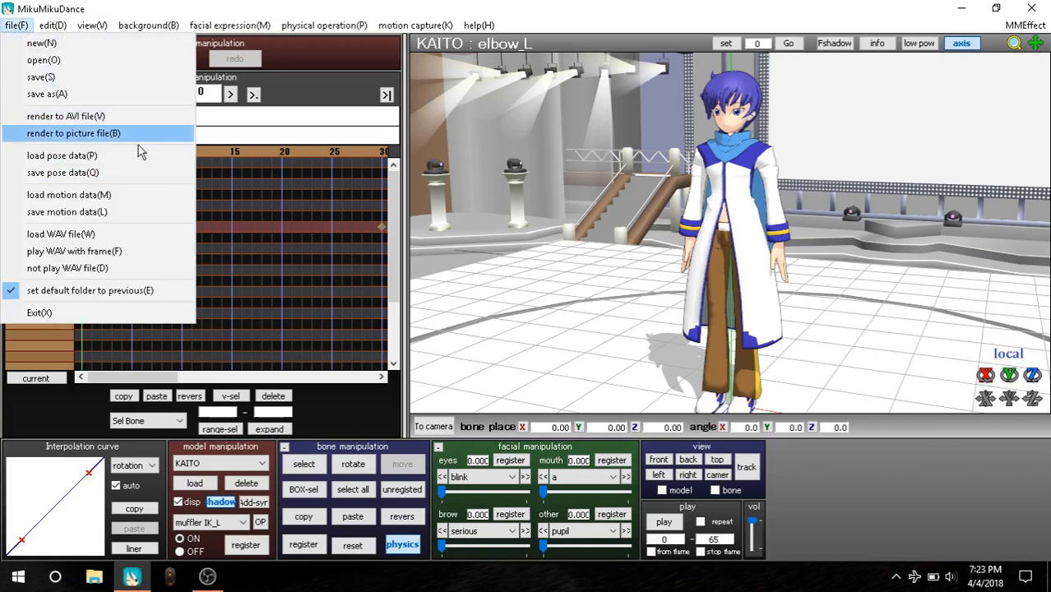
pyautogui.click(65, 94)
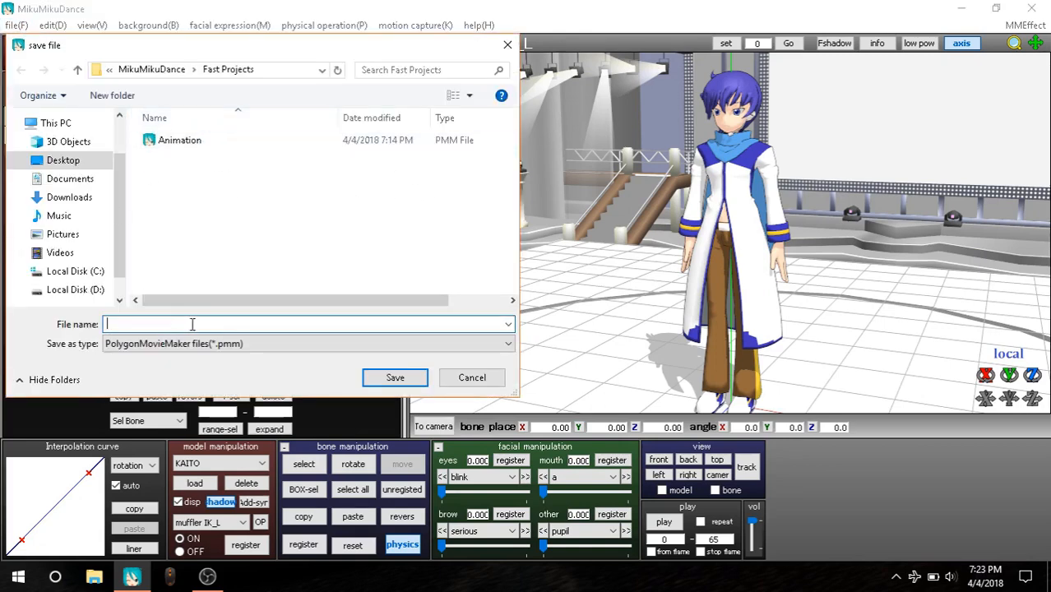
pyautogui.click(82, 162)
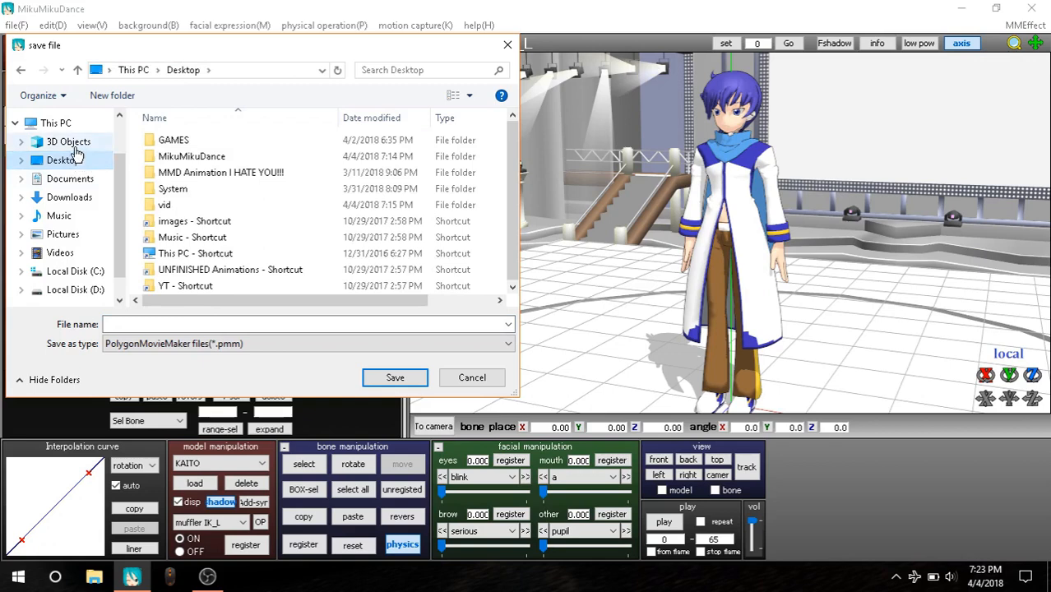
pyautogui.doubleClick(200, 157)
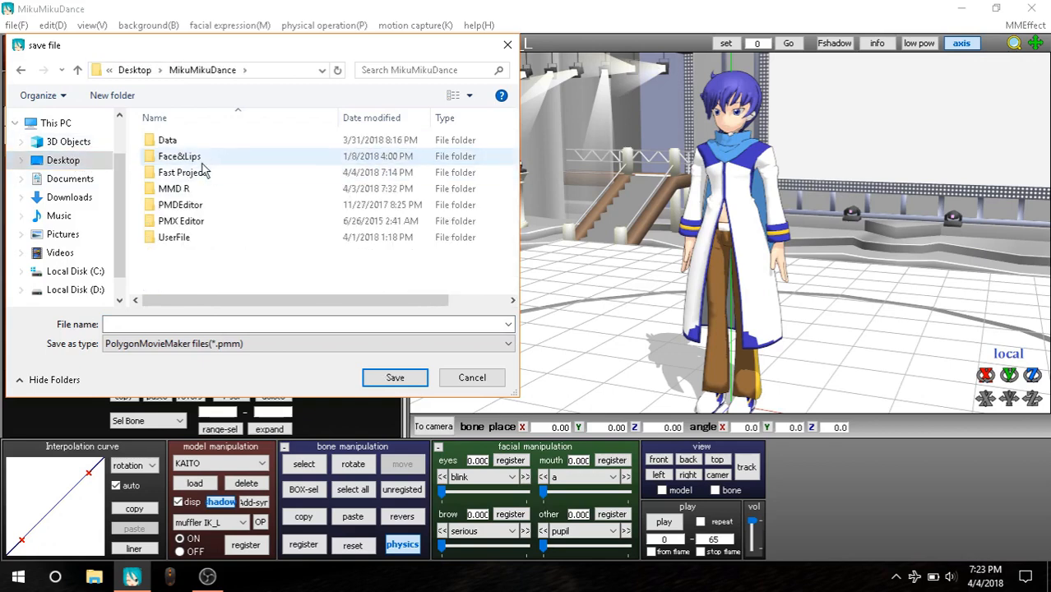
pyautogui.doubleClick(207, 172)
pyautogui.click(218, 326)
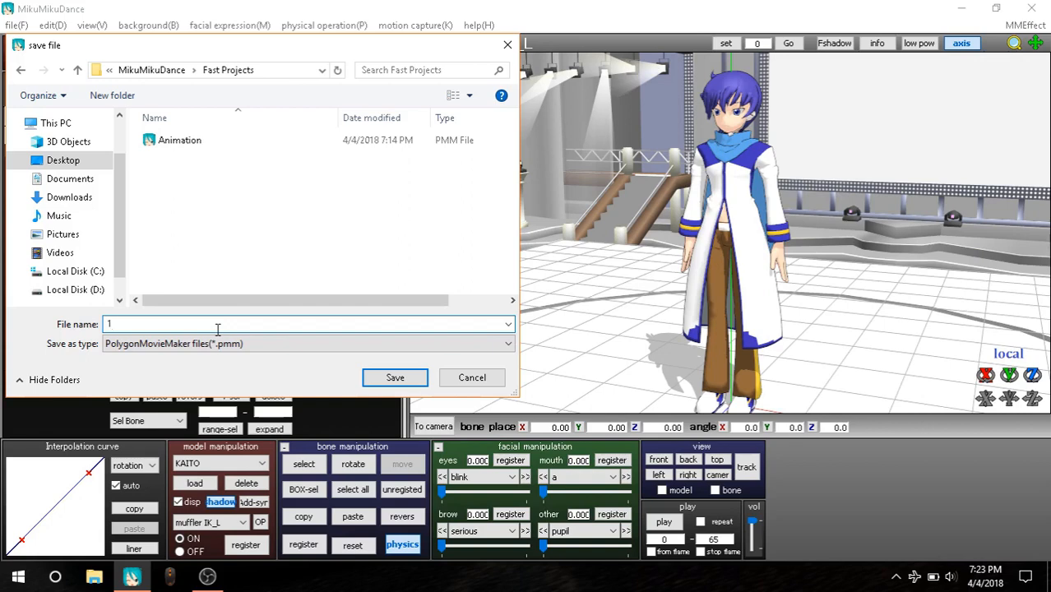
pyautogui.write('1')
pyautogui.press('Return')
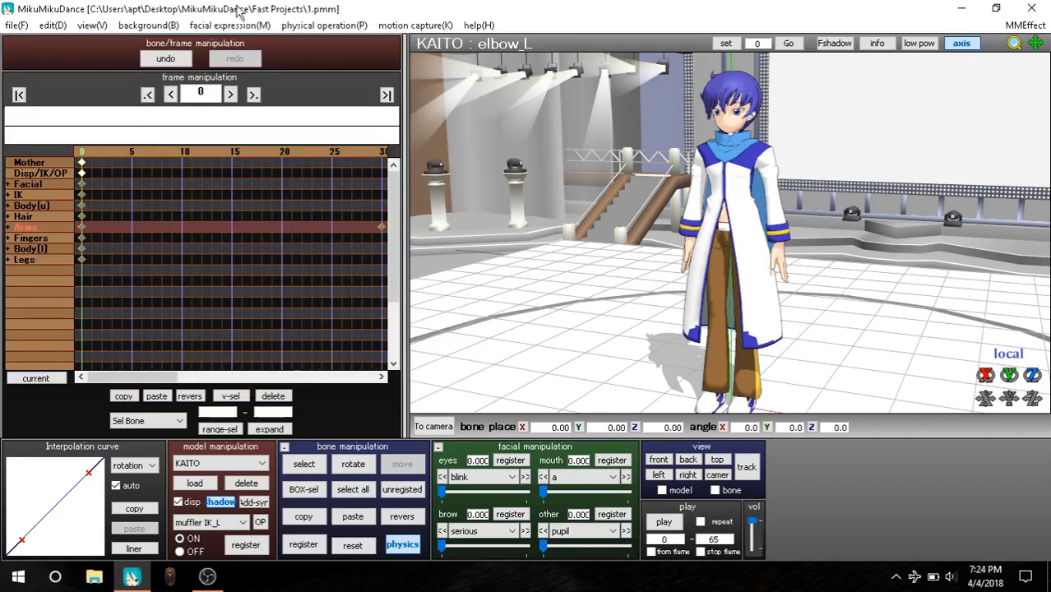
pyautogui.doubleClick(365, 12)
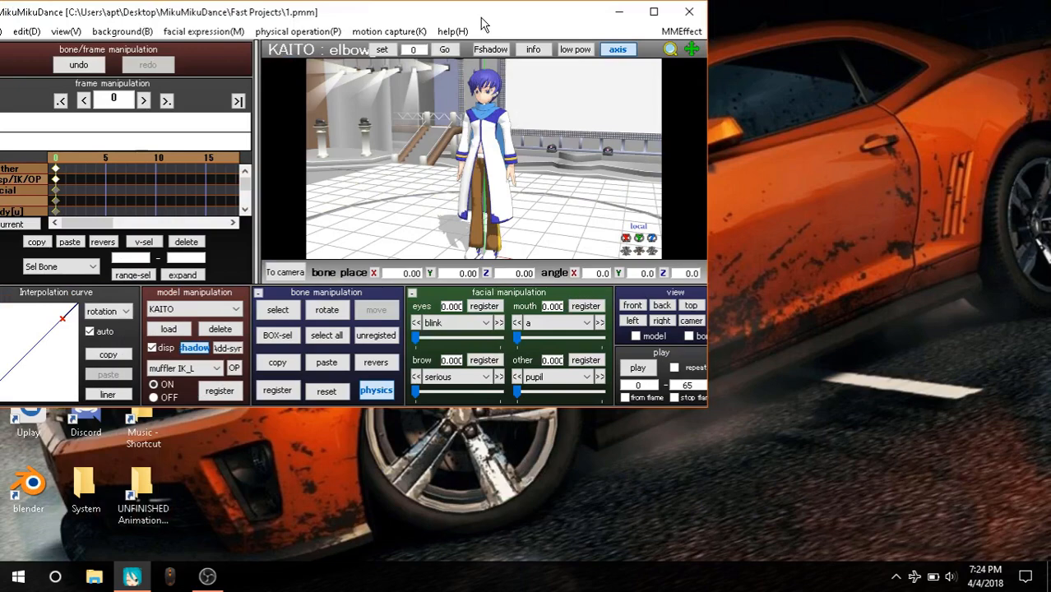
pyautogui.doubleClick(482, 19)
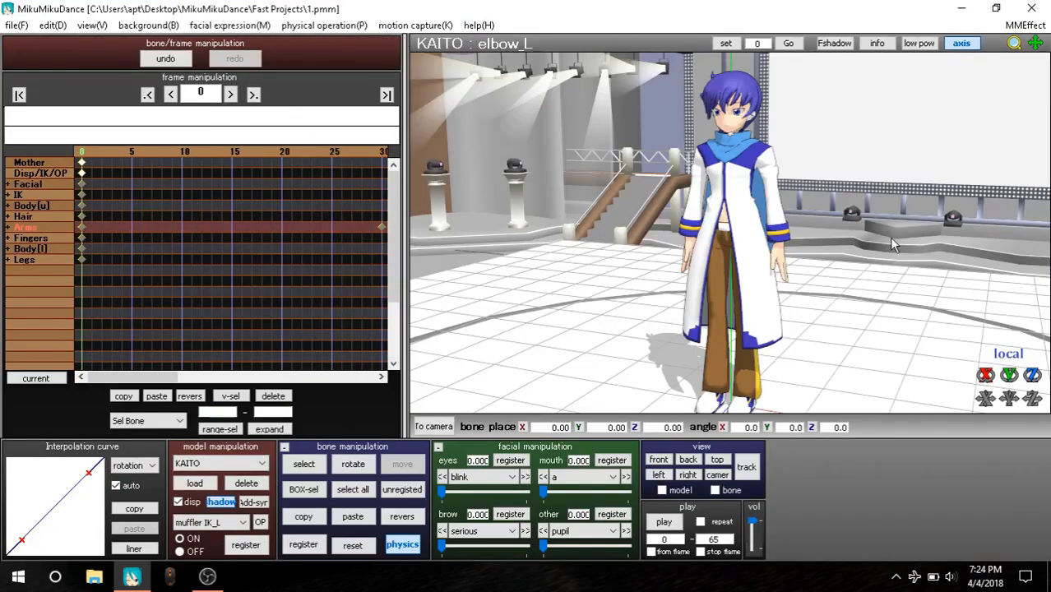
pyautogui.moveTo(878, 228); pyautogui.dragTo(840, 222, button='right')
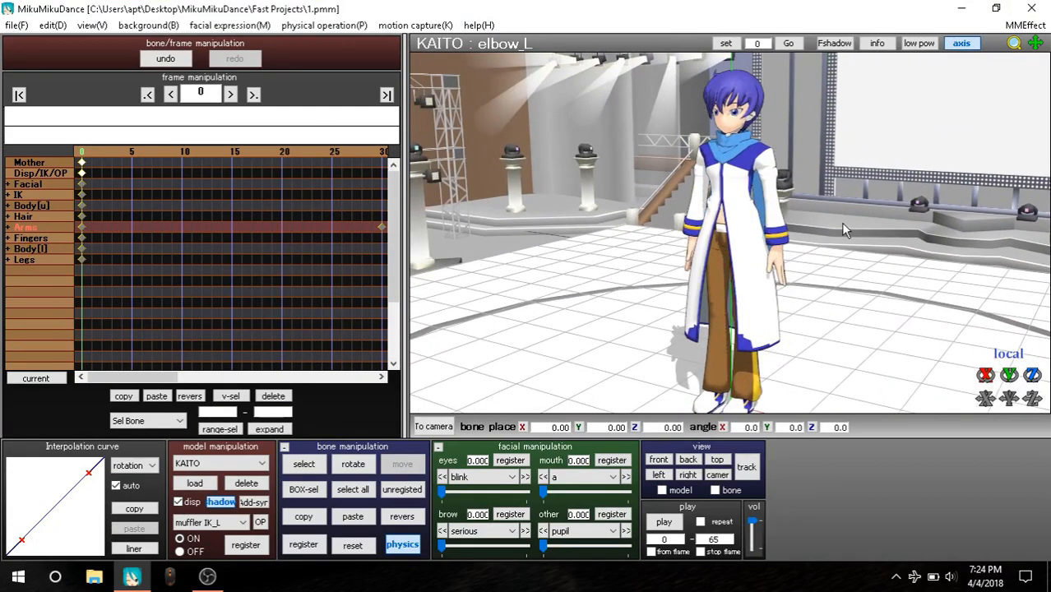